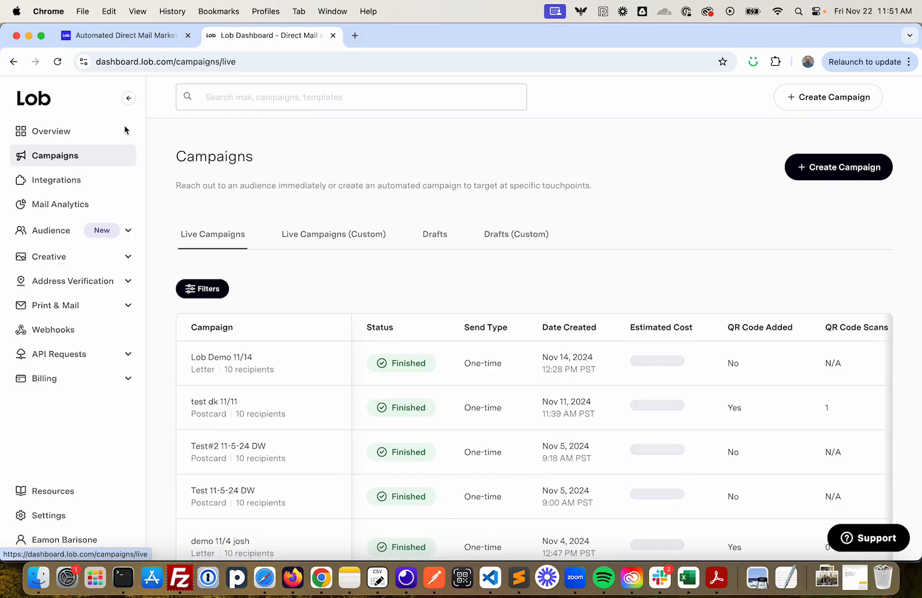
- Start a new one-time campaign and name it "Lob Demo 2024"
click(852, 169)
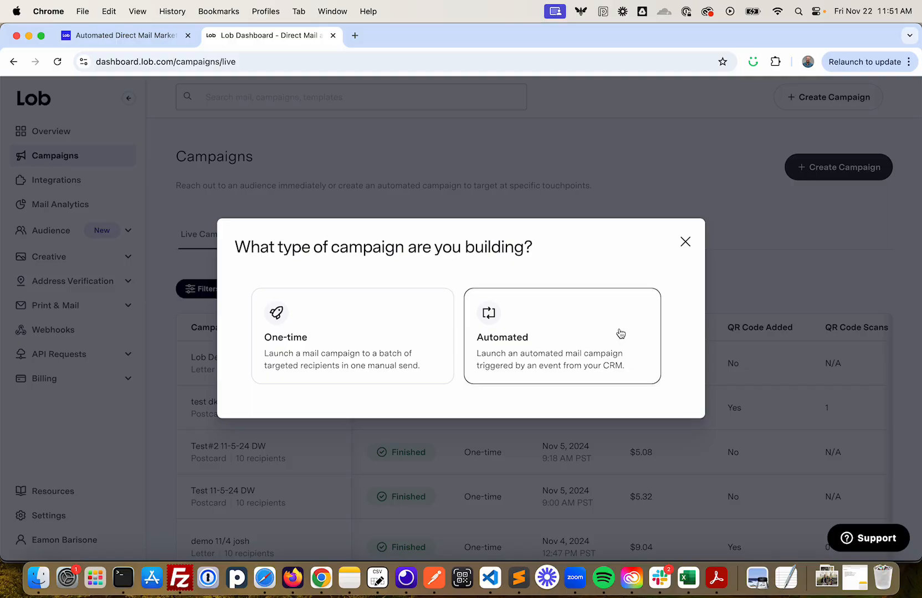
click(329, 341)
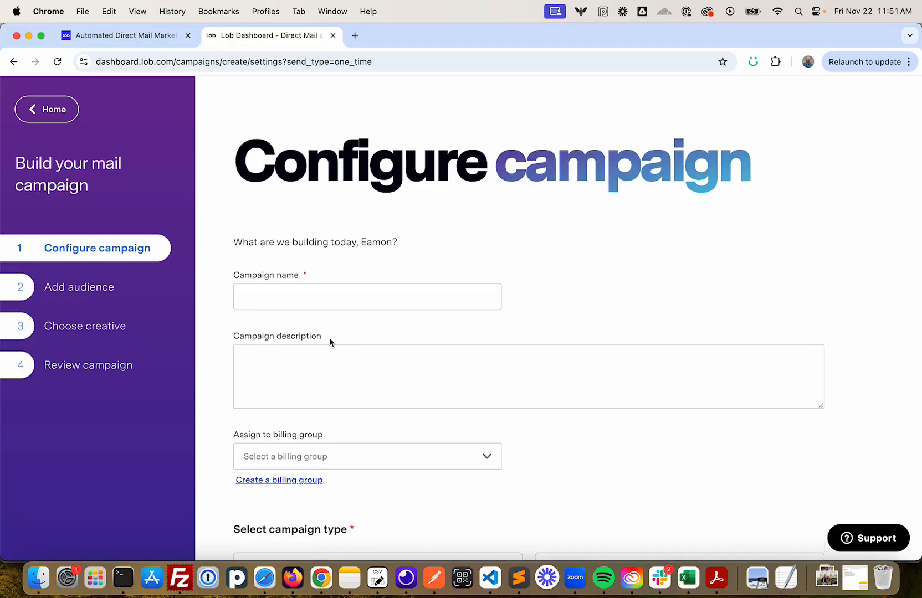
click(294, 298)
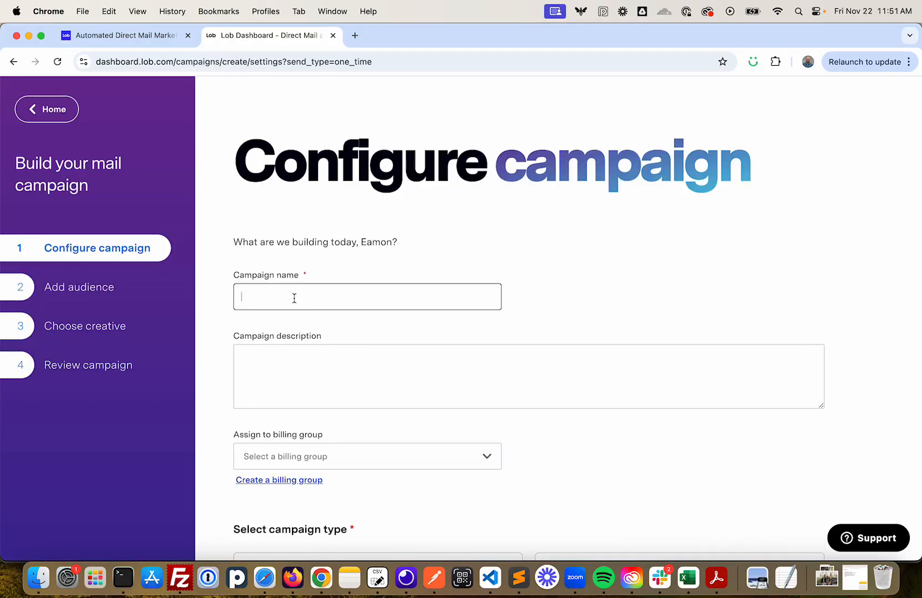
text(Lob Demo 2024)
- Set the campaign type to Marketing
scroll(326, 374, down, 5)
scroll(327, 373, down, 2)
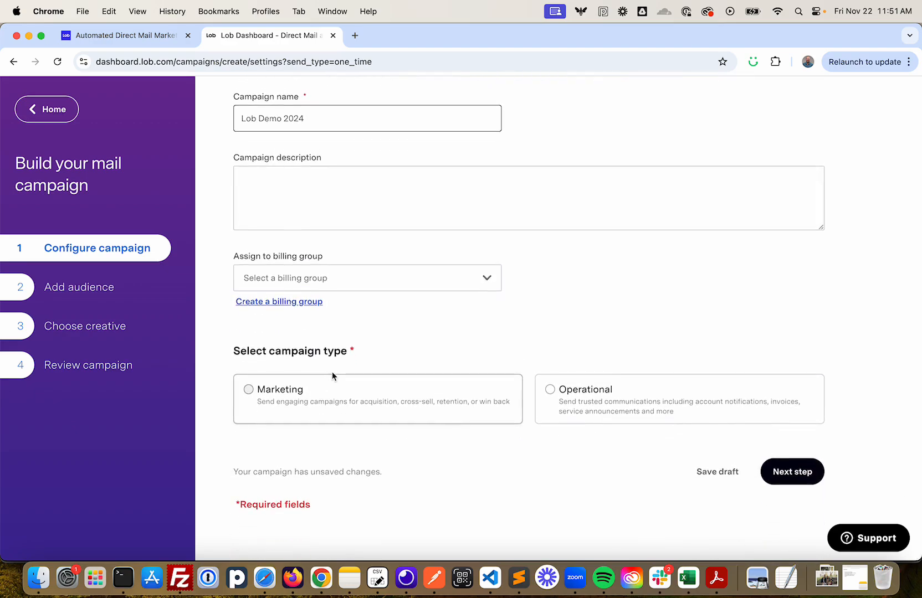
click(300, 408)
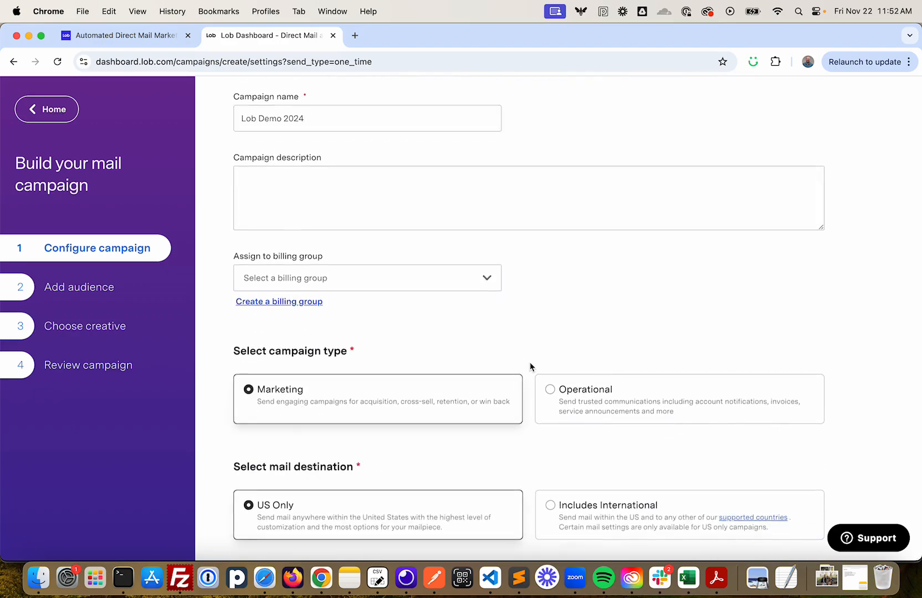
- Try the Postcard, Letter and Self-mailer mail types in turn to compare the settings each one offers
scroll(530, 363, down, 2)
scroll(530, 367, down, 5)
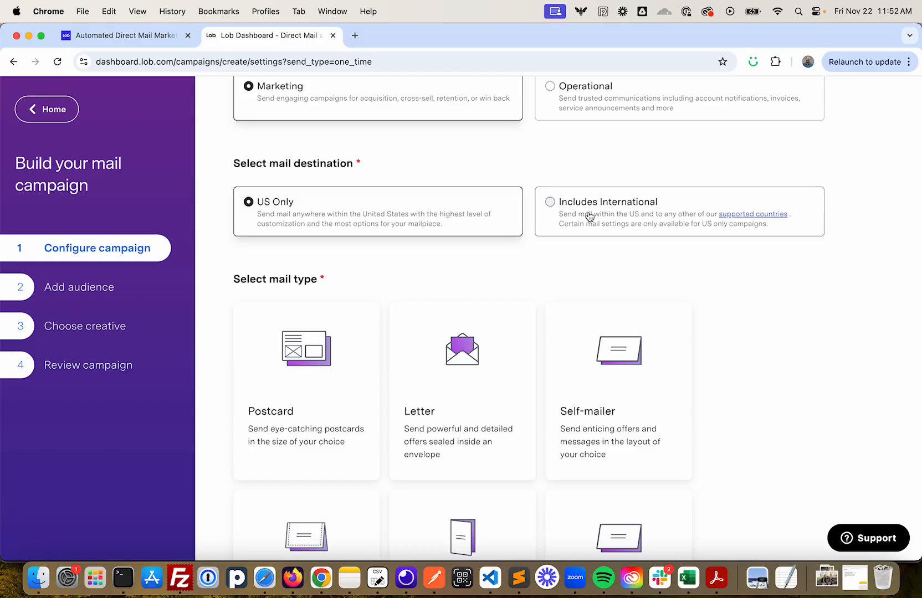
scroll(409, 207, down, 4)
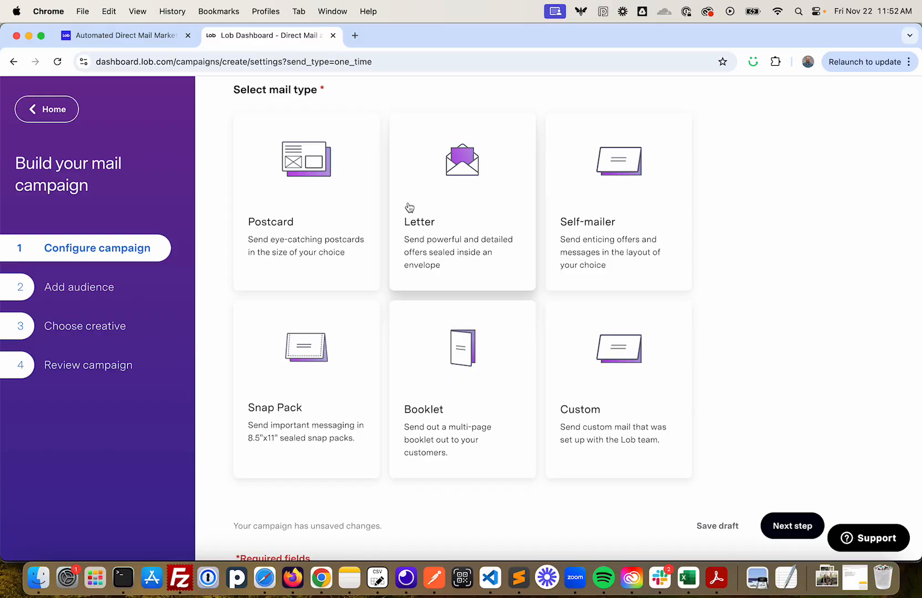
click(340, 201)
scroll(341, 201, down, 3)
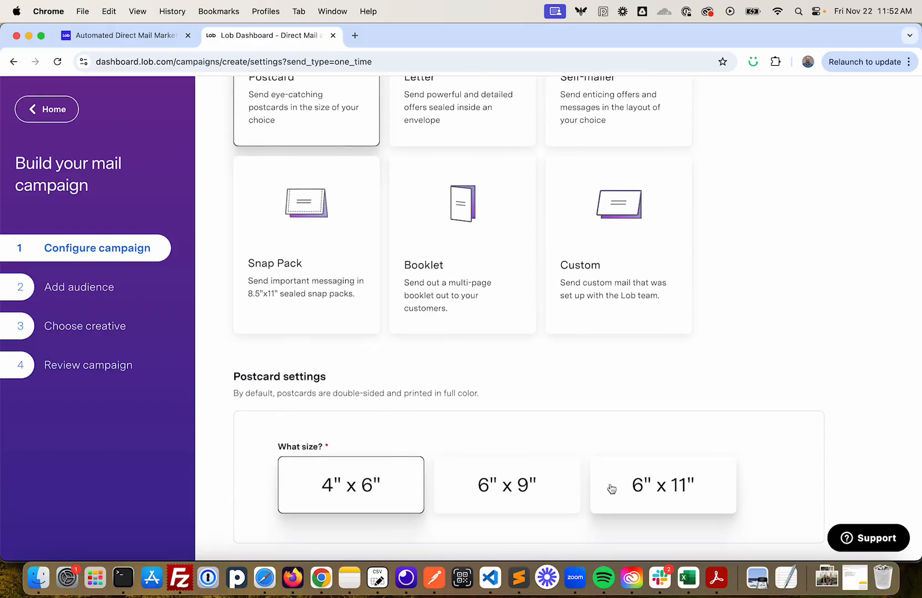
scroll(445, 353, up, 2)
click(463, 164)
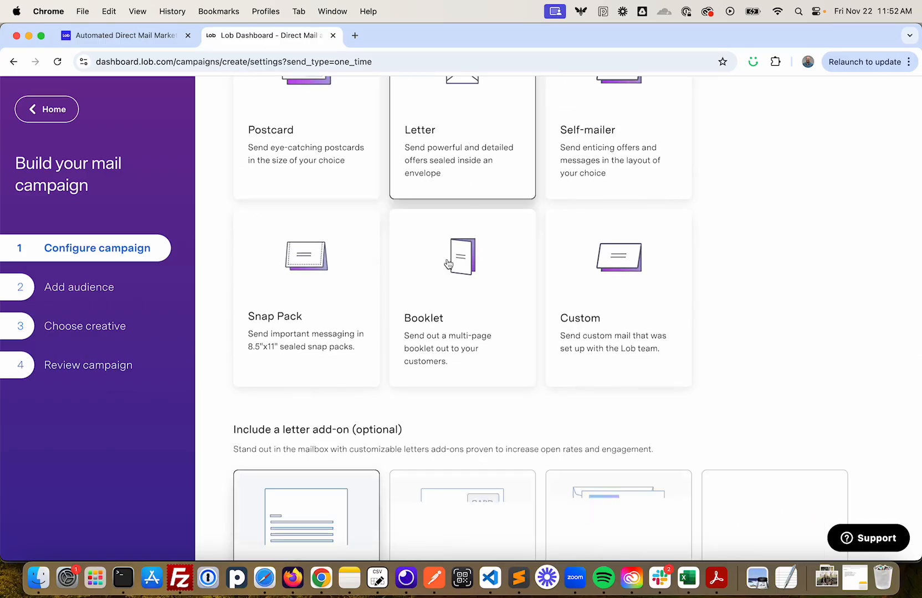
scroll(441, 290, down, 2)
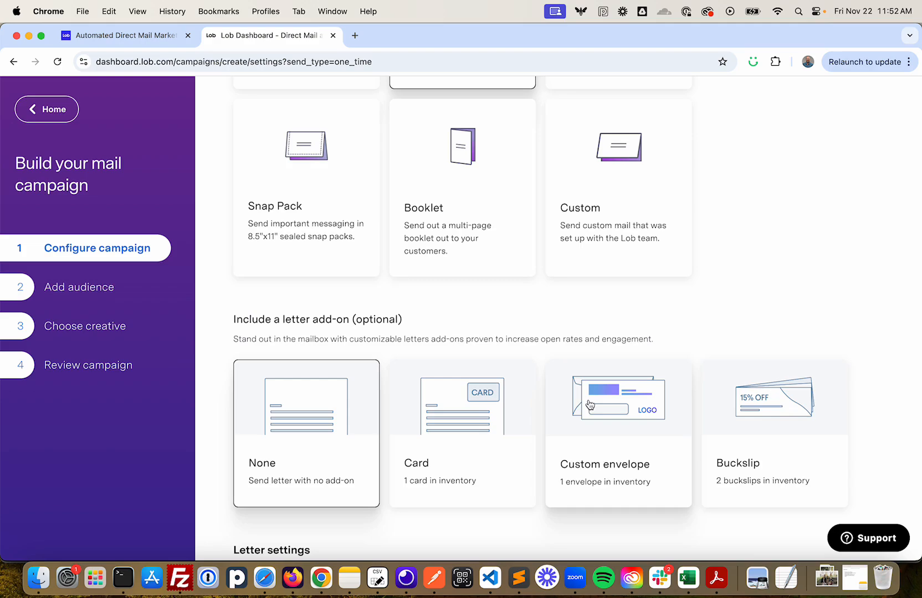
scroll(463, 263, up, 3)
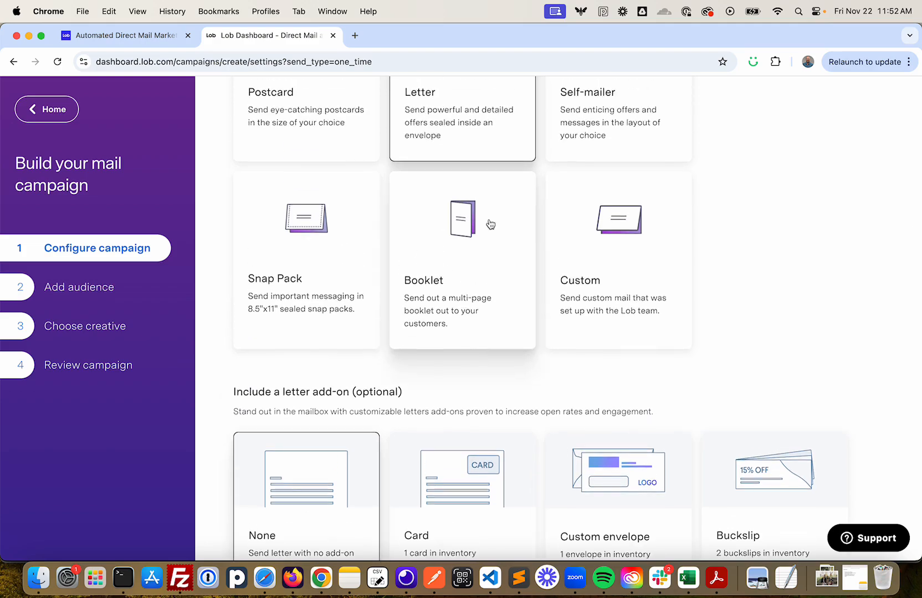
click(605, 139)
scroll(460, 330, down, 3)
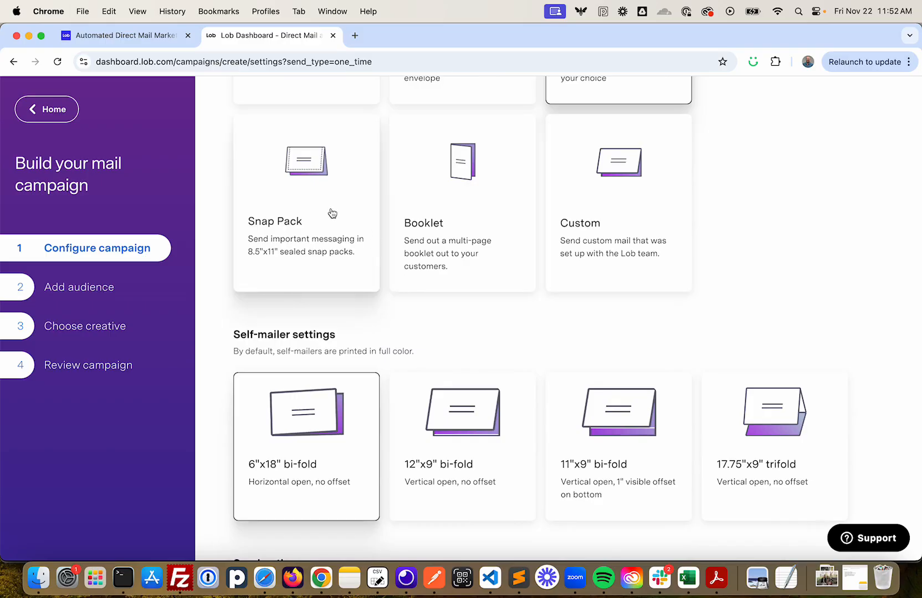
- Choose Postcard as the mail type with a size of 6" x 9"
scroll(462, 217, up, 3)
click(315, 152)
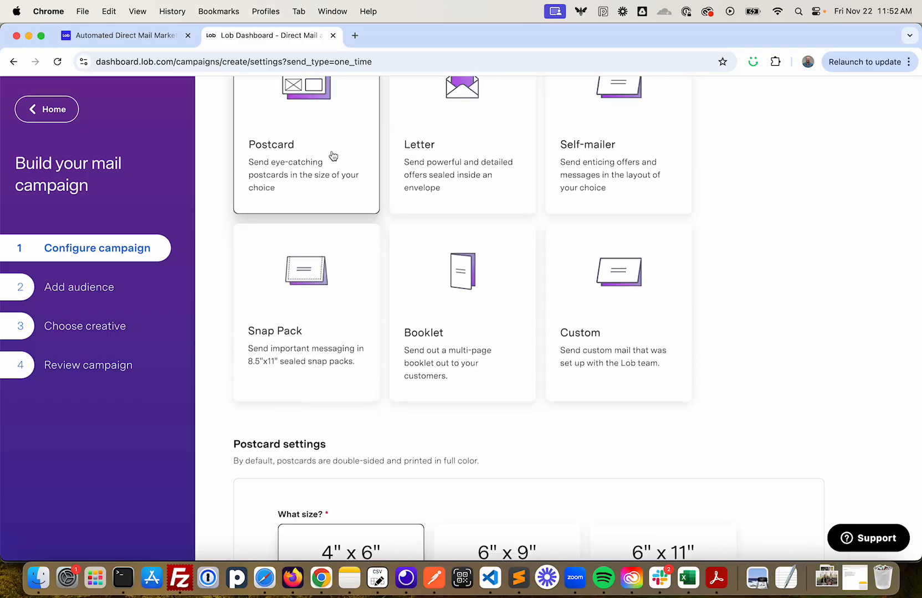
scroll(498, 295, down, 3)
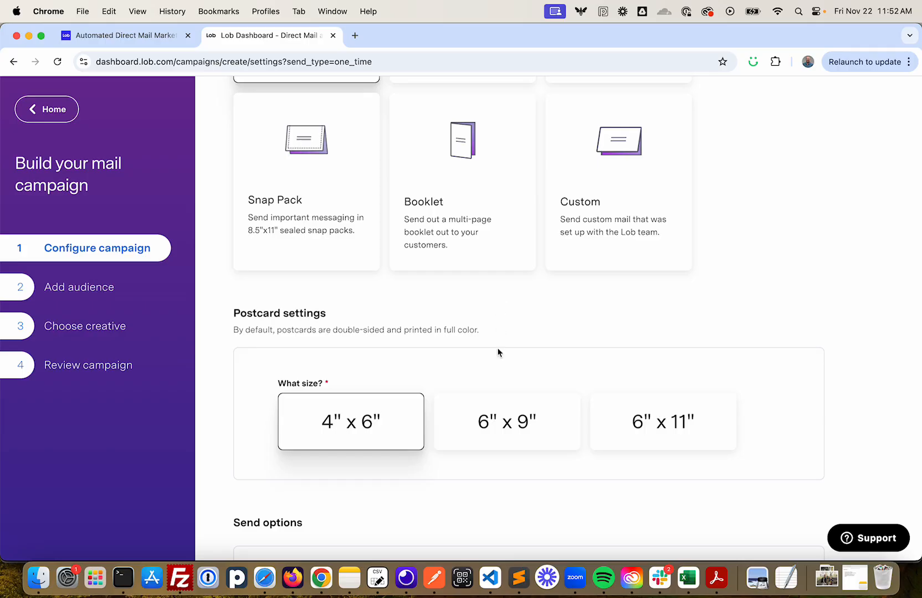
click(497, 421)
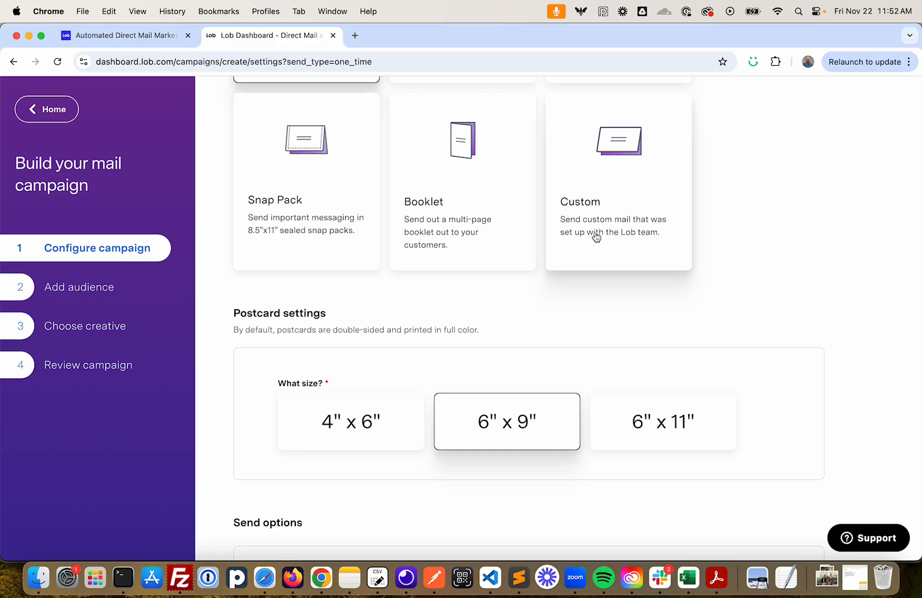
- Schedule the campaign's send date for December 31, 2024 instead of sending as soon as possible
scroll(596, 237, up, 3)
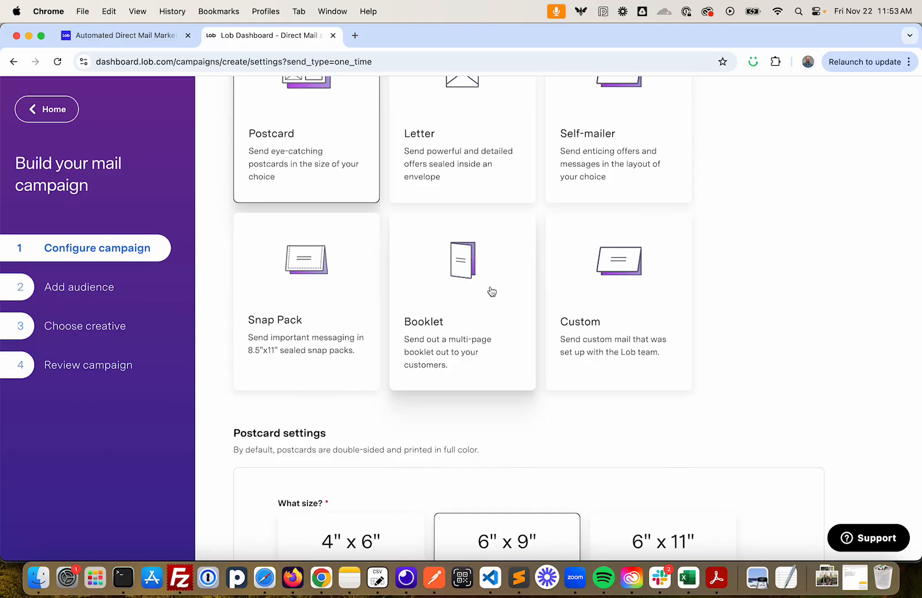
scroll(491, 291, down, 1)
scroll(492, 292, down, 7)
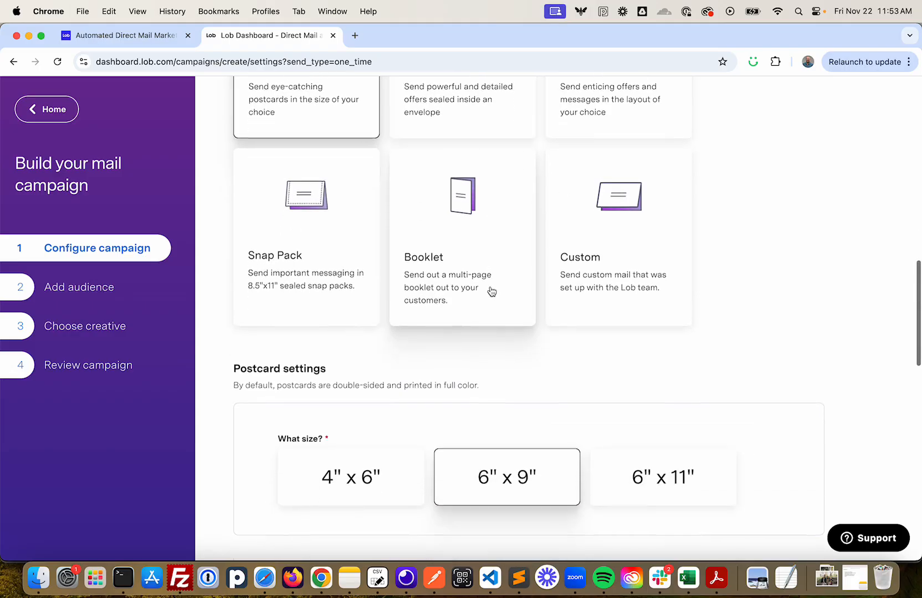
scroll(491, 291, down, 5)
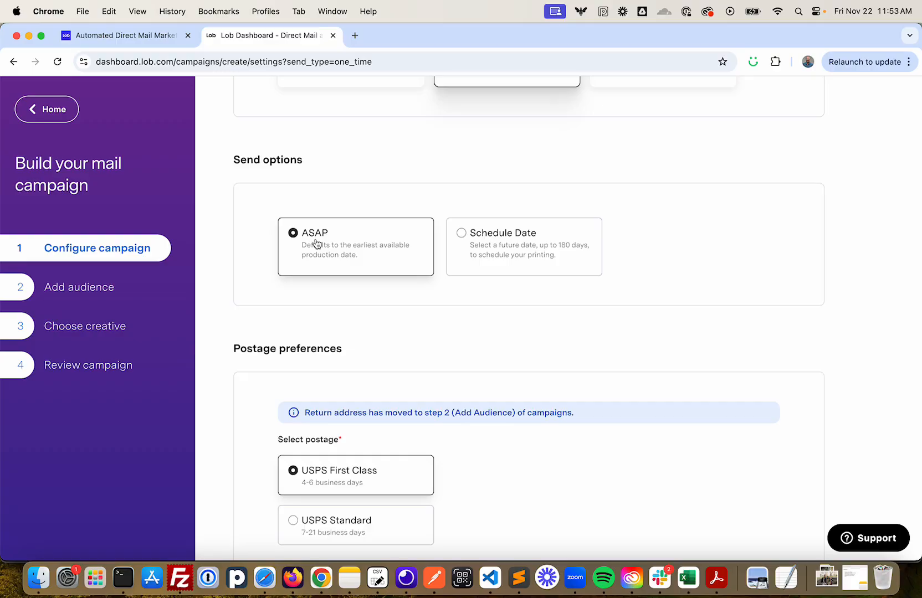
click(530, 245)
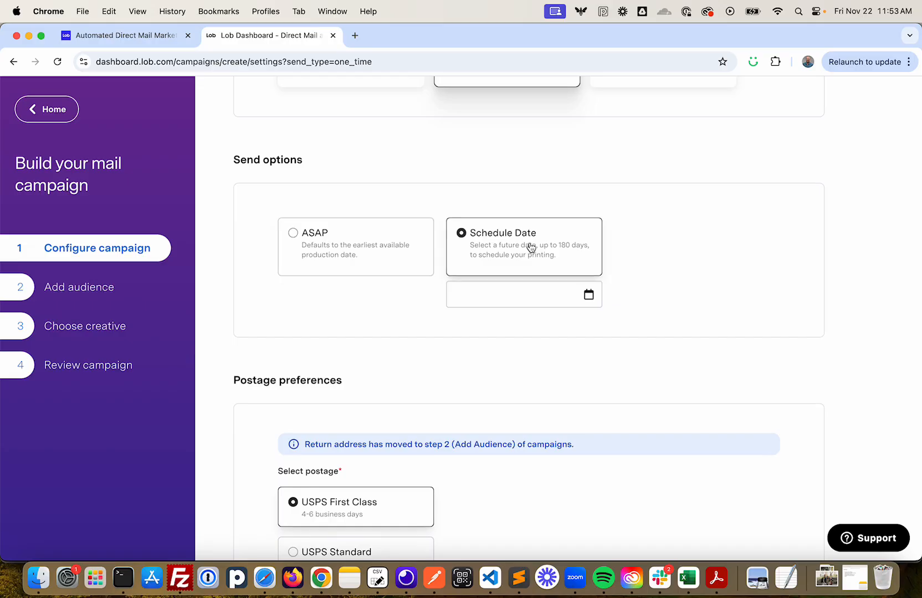
click(591, 297)
click(583, 326)
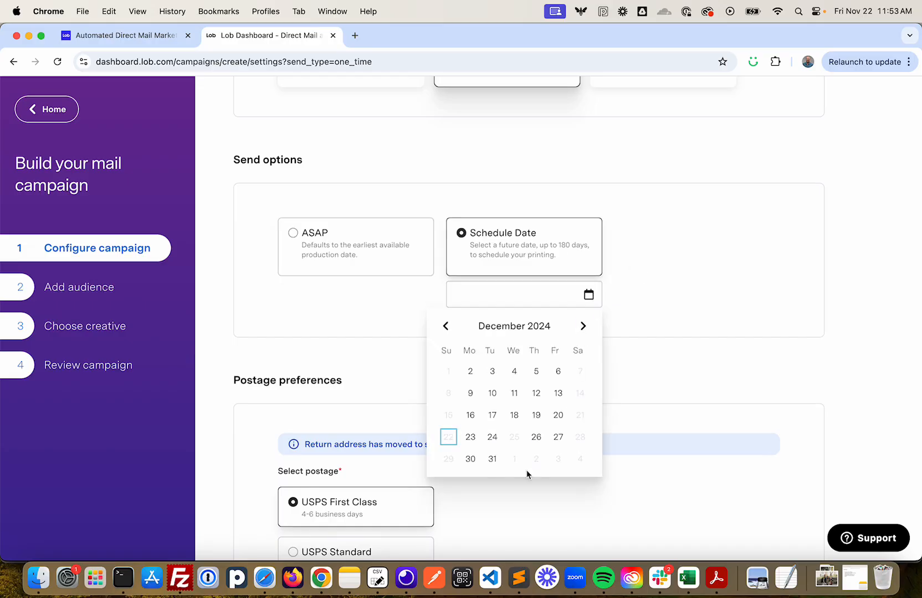
click(493, 459)
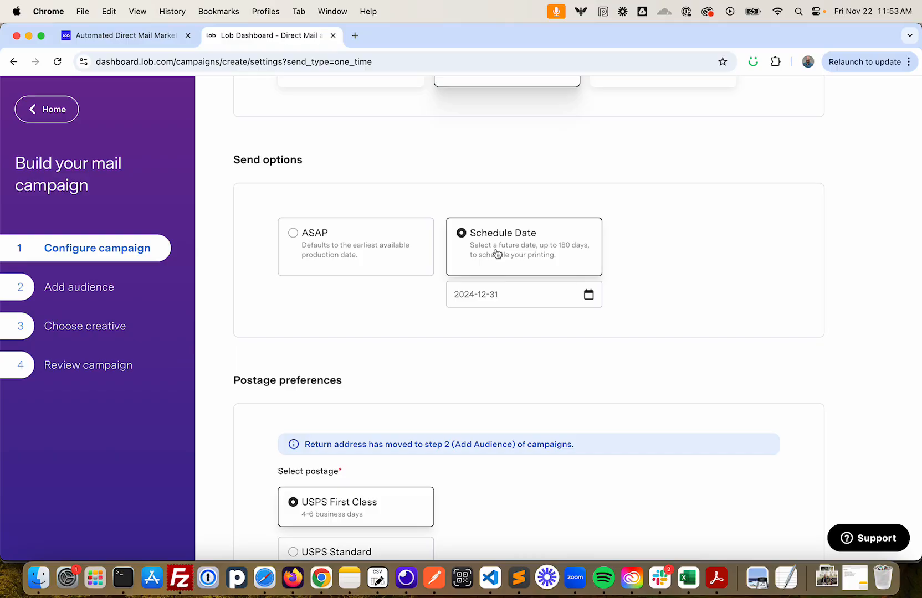
- Add a campaign-level metadata tag named Campaign_ID with the value 12345, and continue to the audience stage
scroll(497, 254, down, 5)
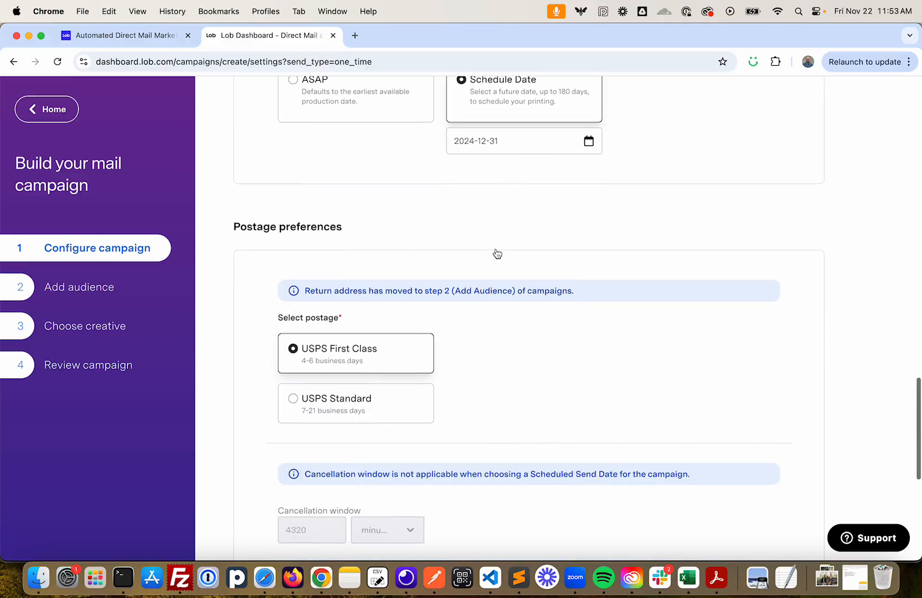
scroll(497, 253, down, 2)
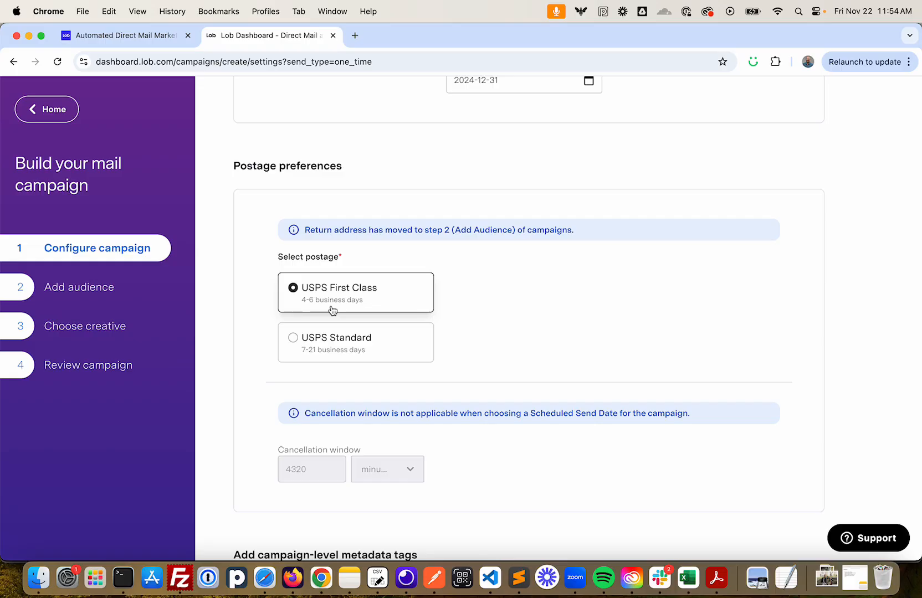
scroll(332, 309, down, 5)
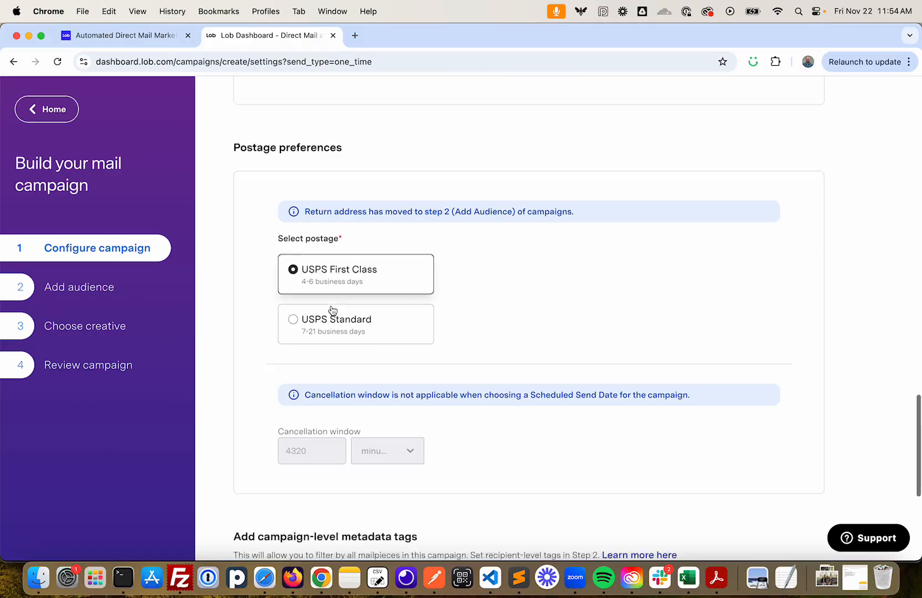
click(302, 380)
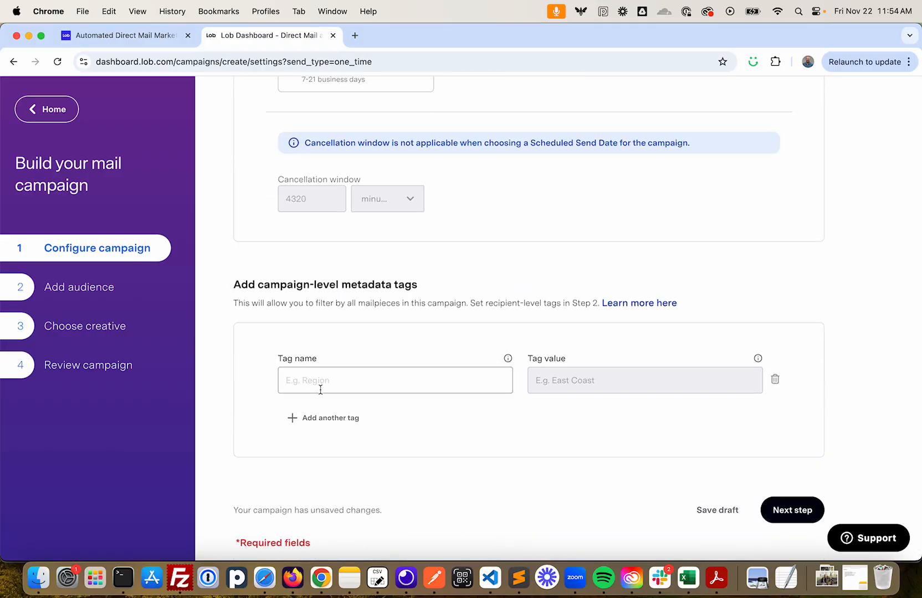
text(Campaign)
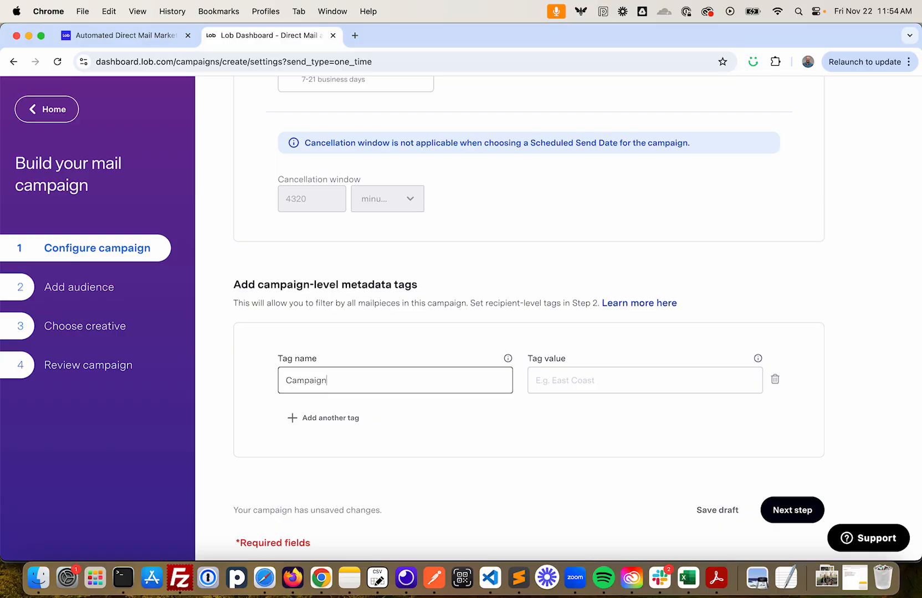
text(_ID)
key(Tab)
text(12345)
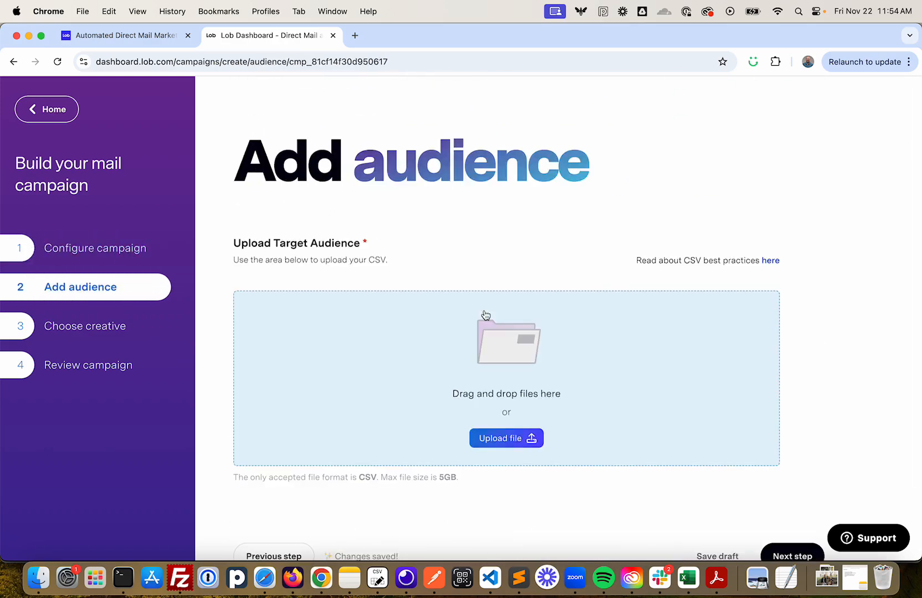
- Switch to Easy CSV Editor and examine the name and address columns of campaign_10postcard _share.csv
scroll(485, 315, down, 2)
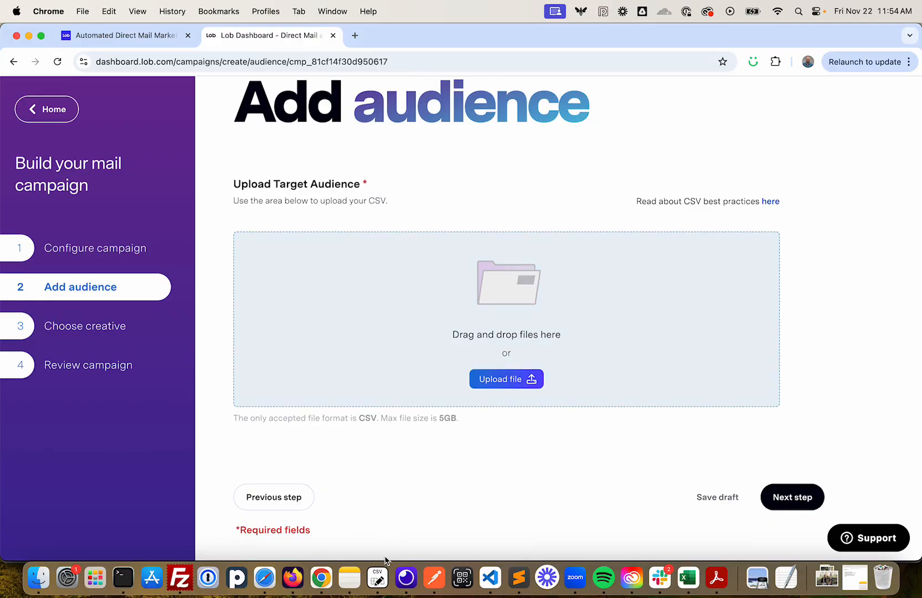
click(378, 579)
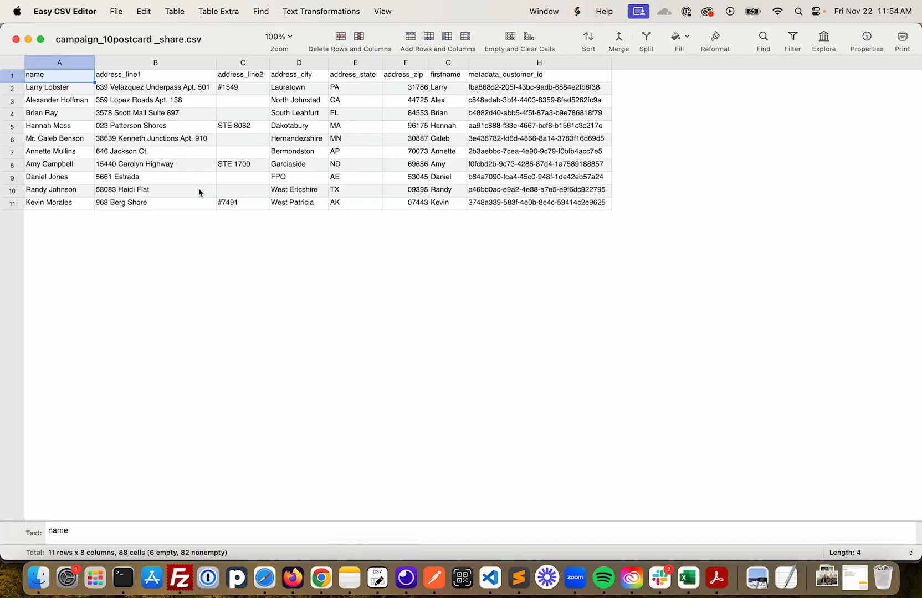
click(116, 77)
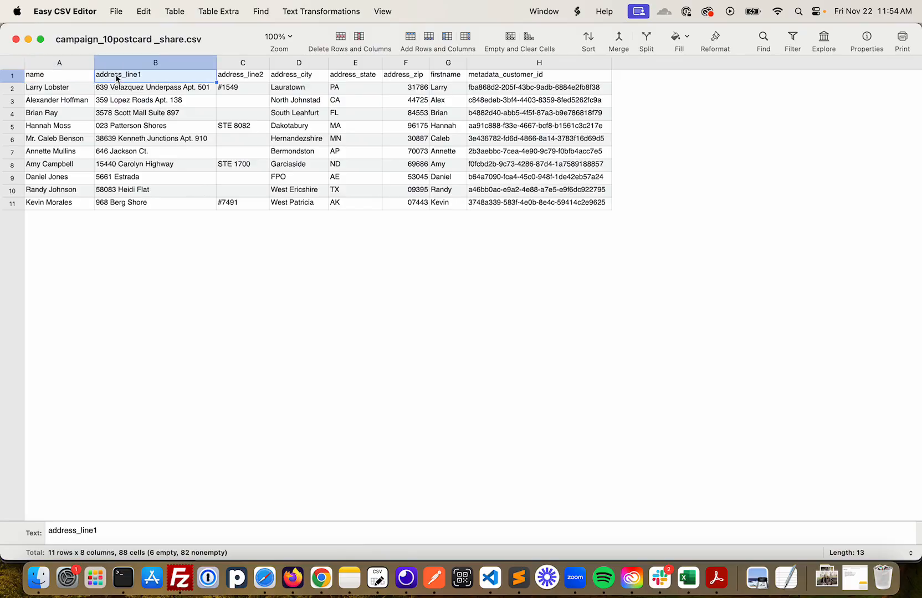
click(59, 77)
drag(59, 77, 411, 200)
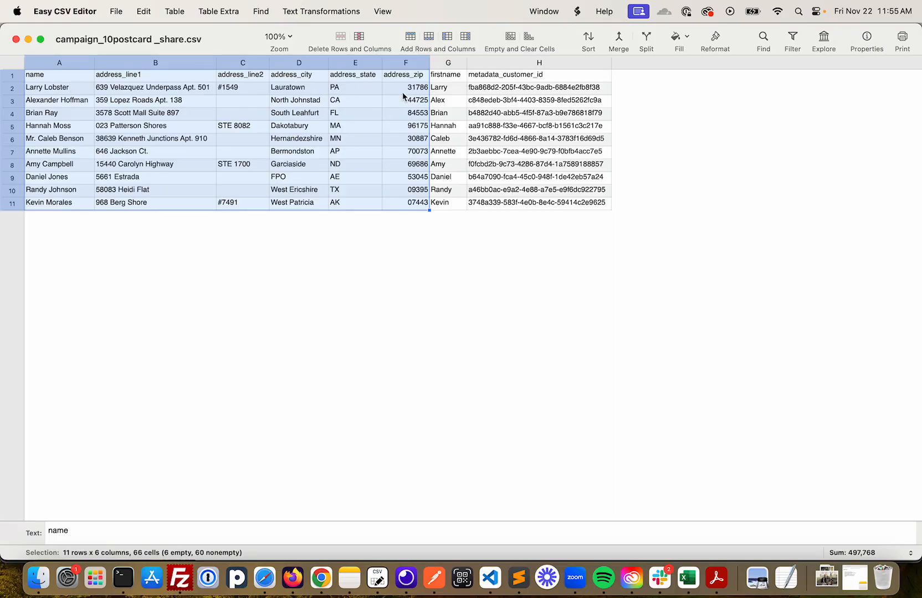
click(28, 40)
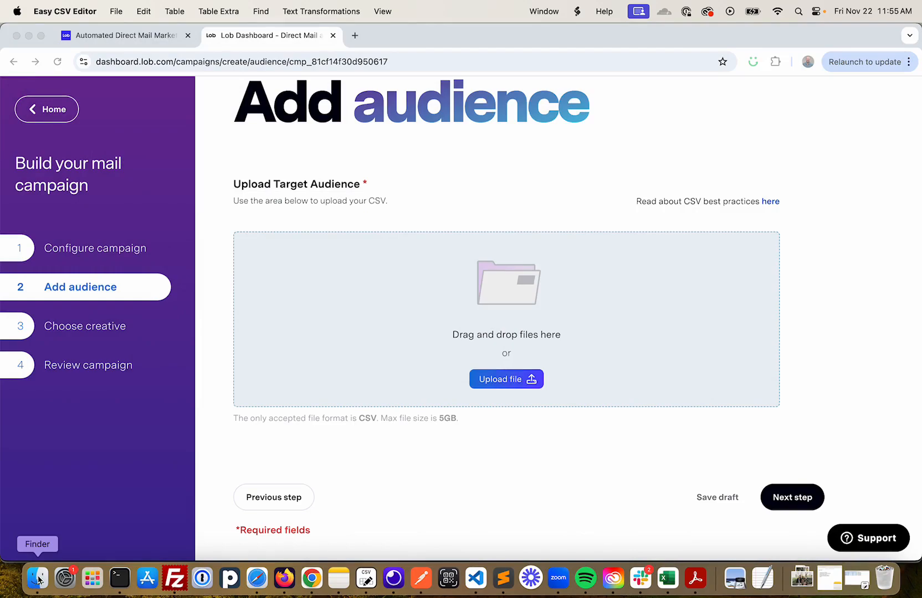
- Upload campaign_10postcard _share.csv as the target audience and review the mapping of the required address variables
drag(443, 230, 460, 320)
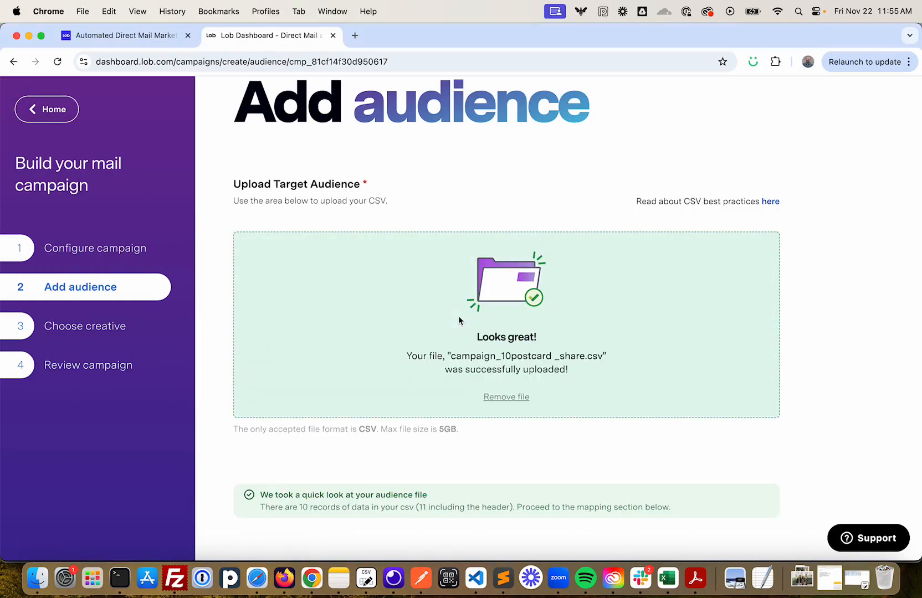
scroll(459, 321, down, 6)
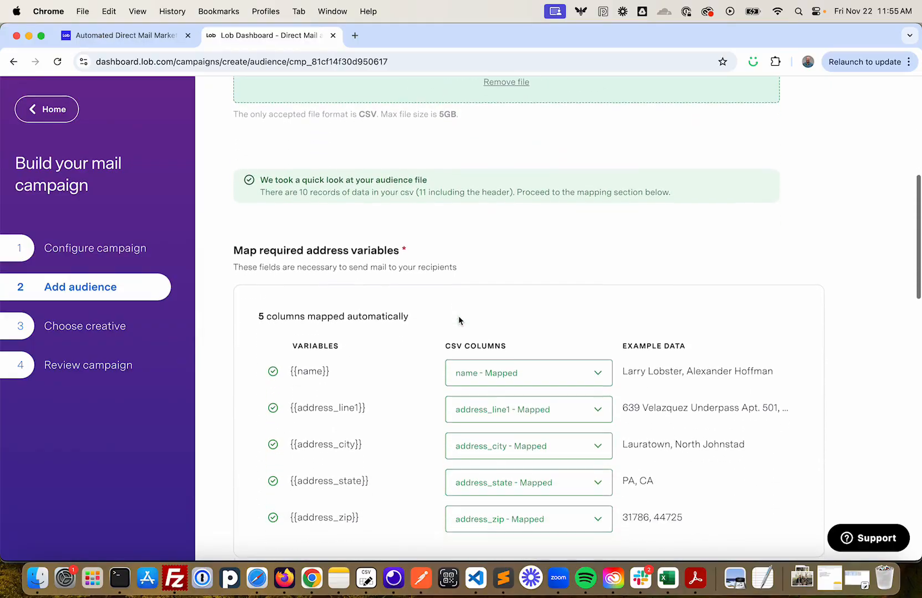
scroll(458, 315, down, 2)
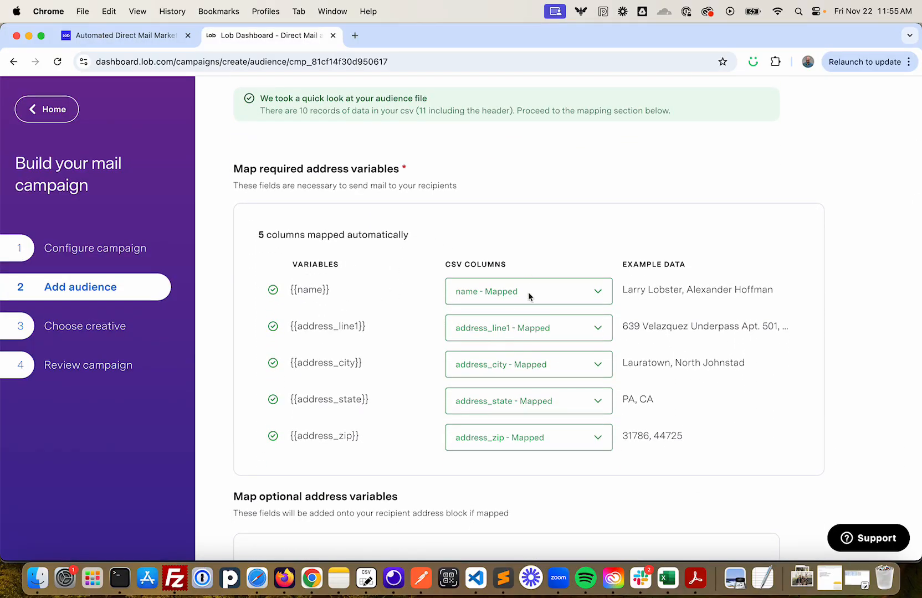
- Choose the saved Lob address as the single return address for all recipients, and continue to the creative stage
scroll(528, 300, down, 8)
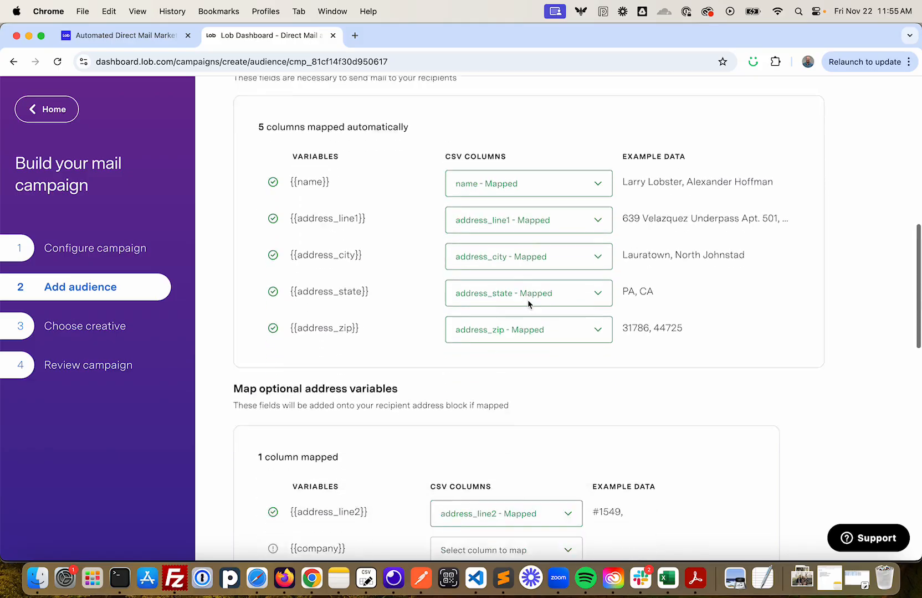
scroll(527, 305, down, 5)
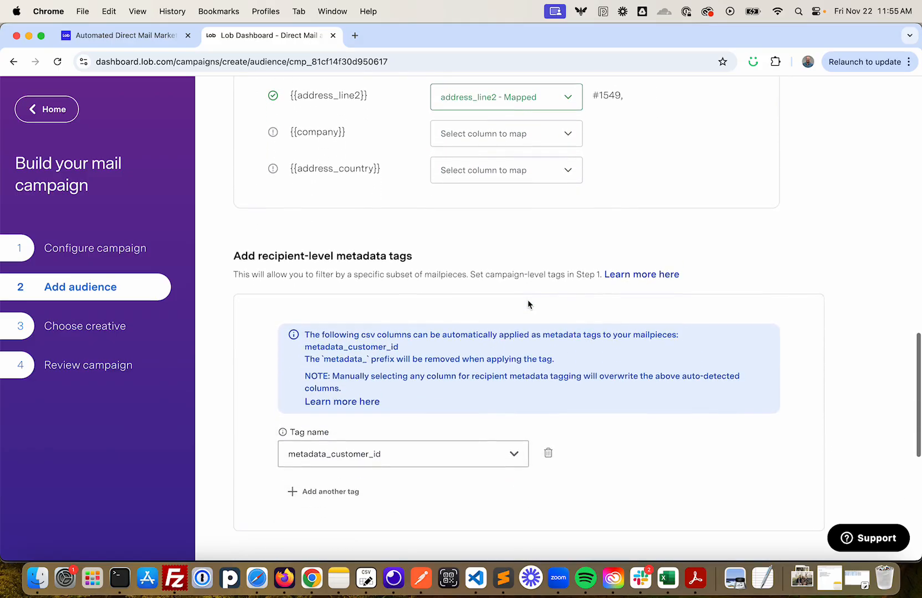
scroll(528, 303, down, 5)
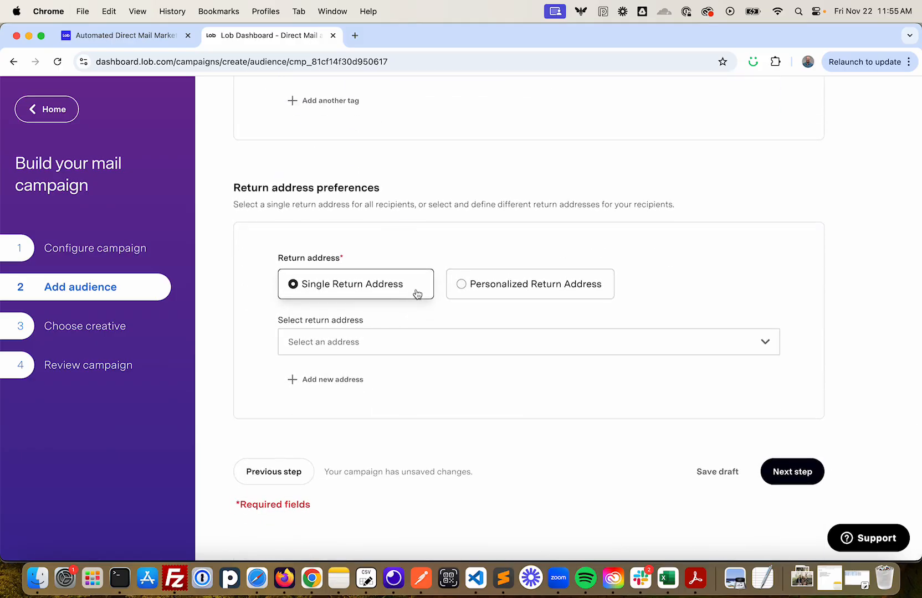
click(424, 342)
click(367, 389)
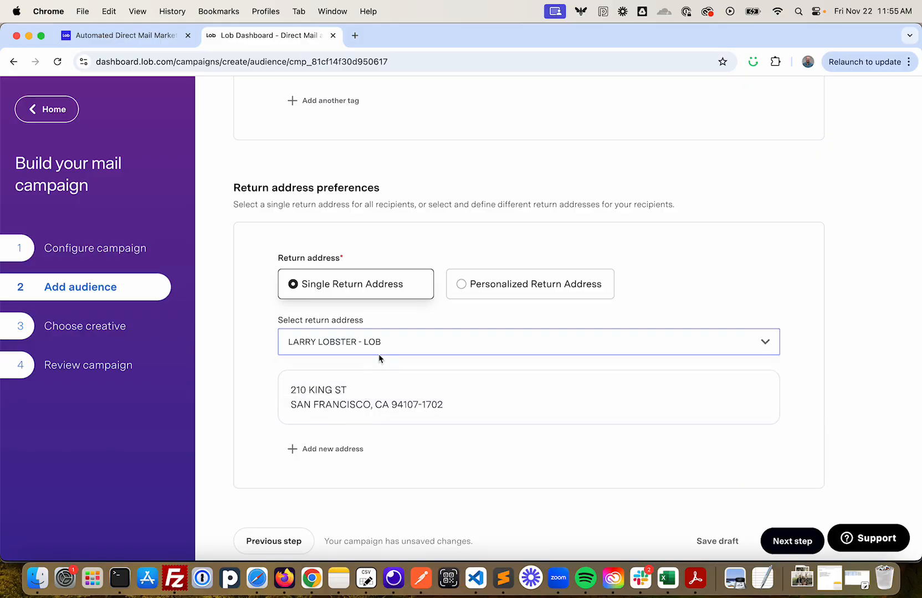
scroll(740, 434, down, 2)
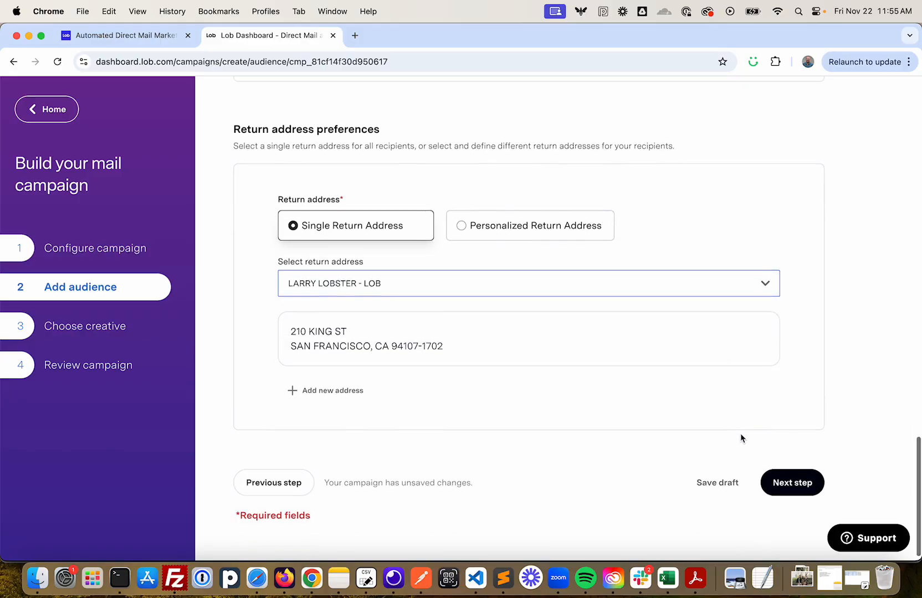
click(794, 484)
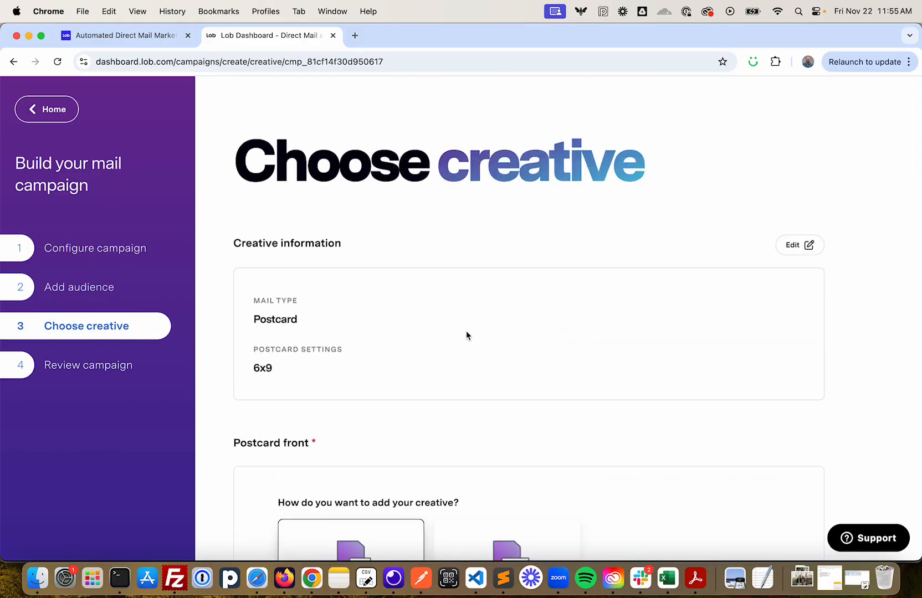
- Upload campaign_6x9_front.pdf as the PDF creative for the postcard front and check its preview
scroll(466, 332, down, 3)
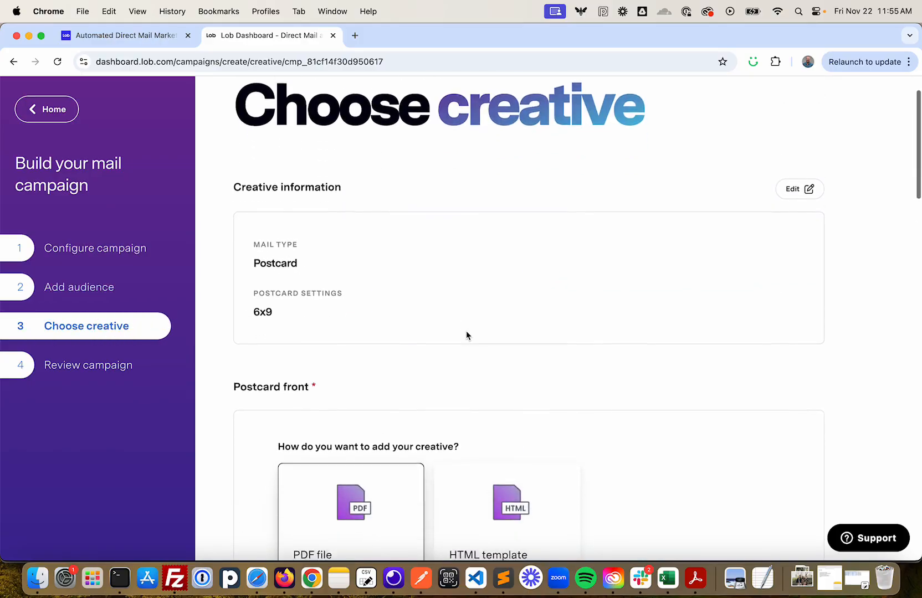
scroll(465, 335, down, 5)
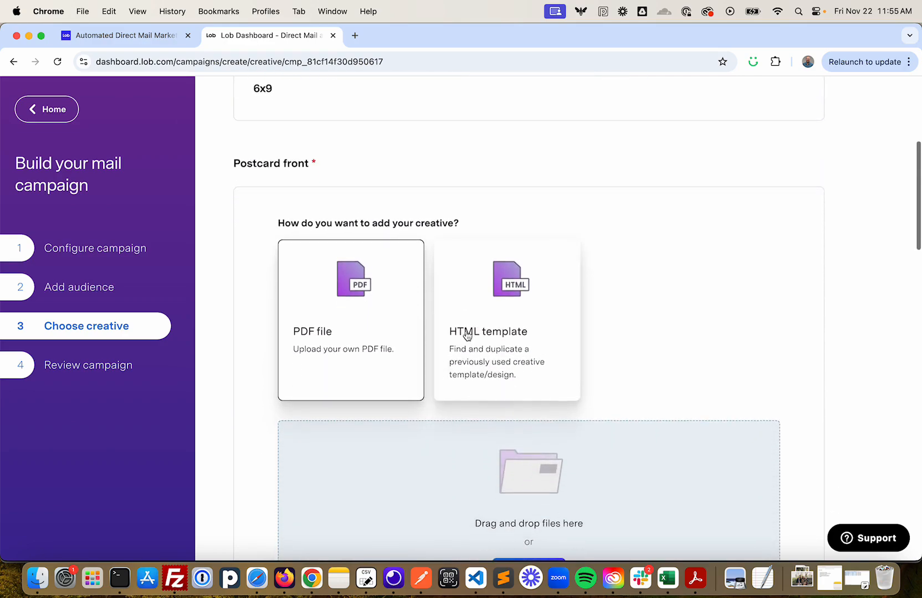
scroll(466, 336, down, 3)
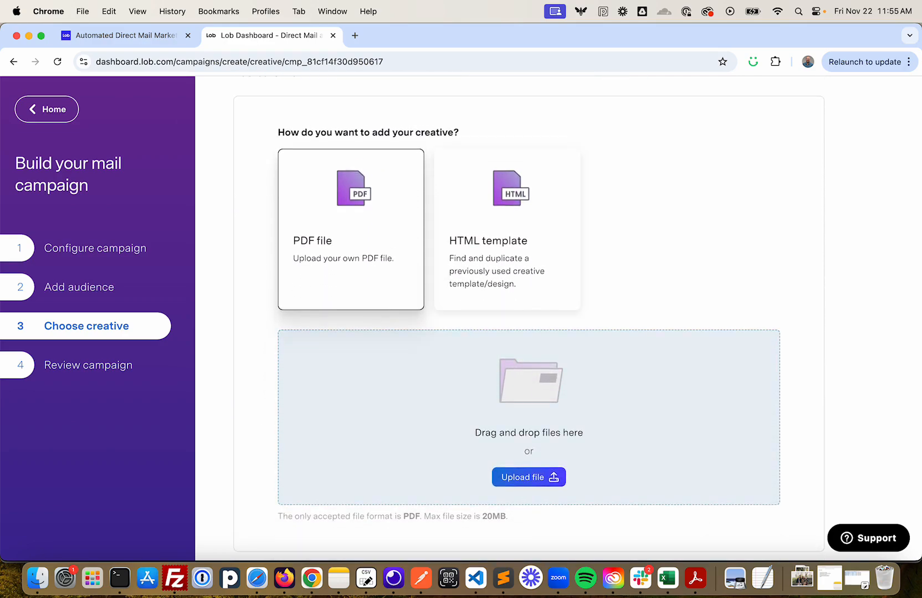
drag(539, 82, 507, 391)
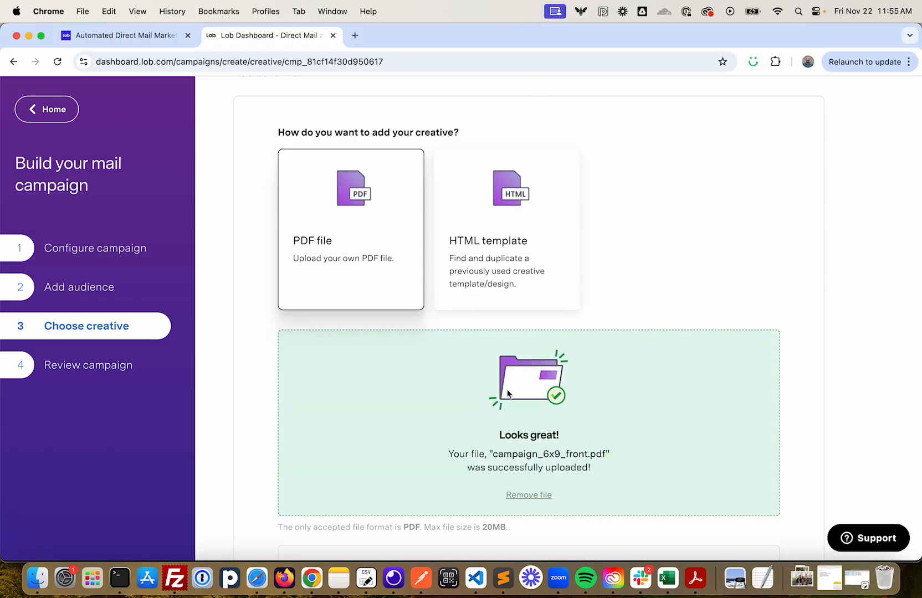
scroll(508, 393, down, 5)
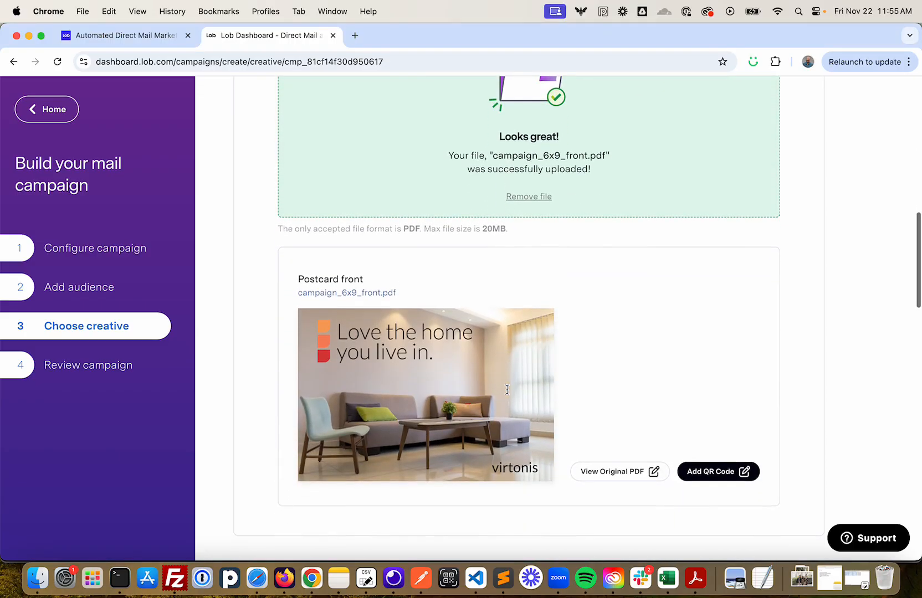
scroll(507, 393, down, 1)
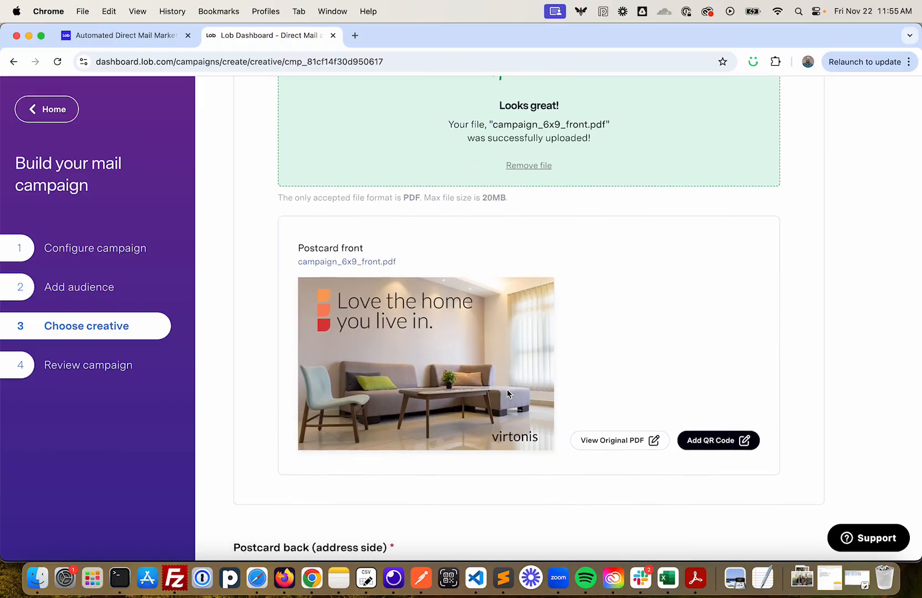
- Use an HTML template for the postcard's address side, searching for "merge" and selecting Dynamic_EComm_6x9_Back_Merge
scroll(507, 394, down, 3)
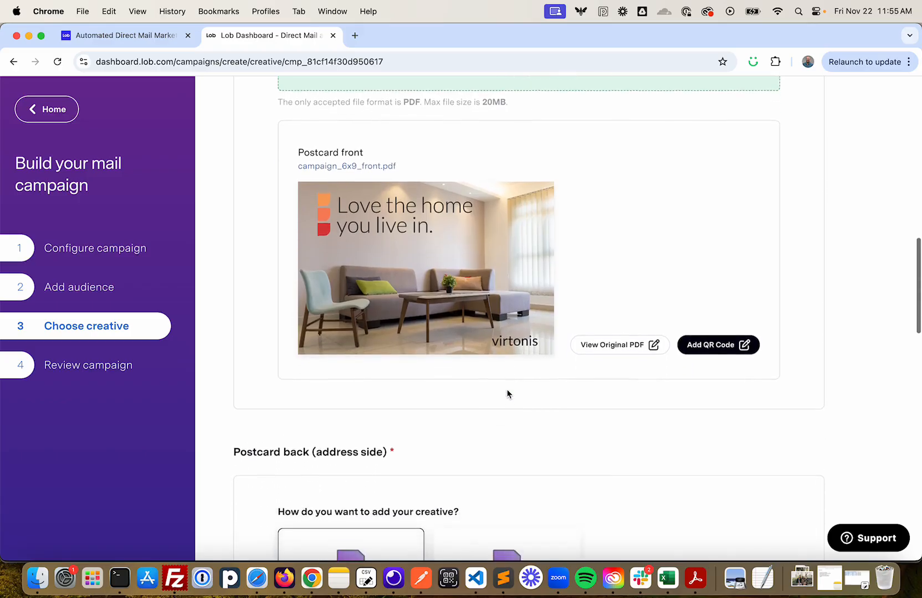
scroll(507, 391, down, 5)
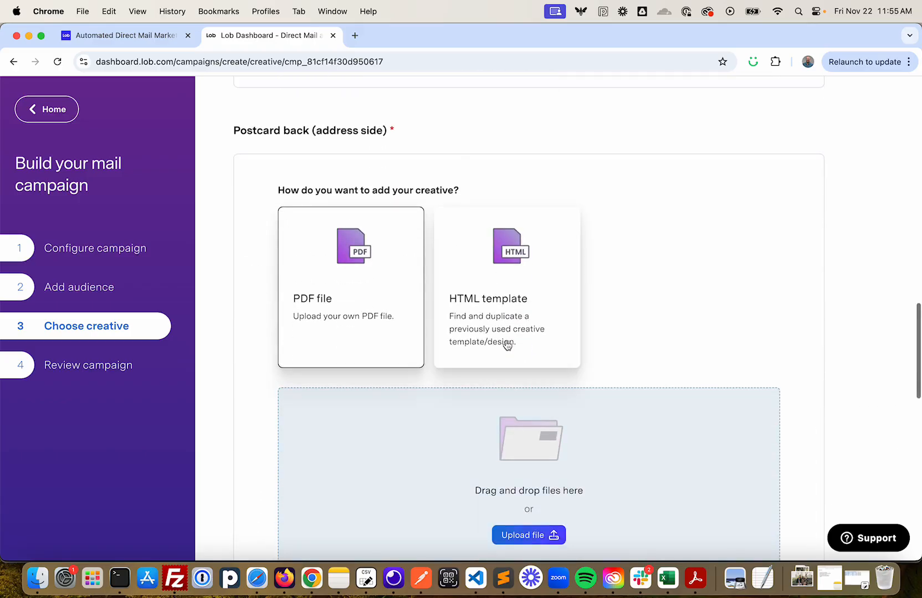
click(498, 276)
scroll(498, 277, down, 3)
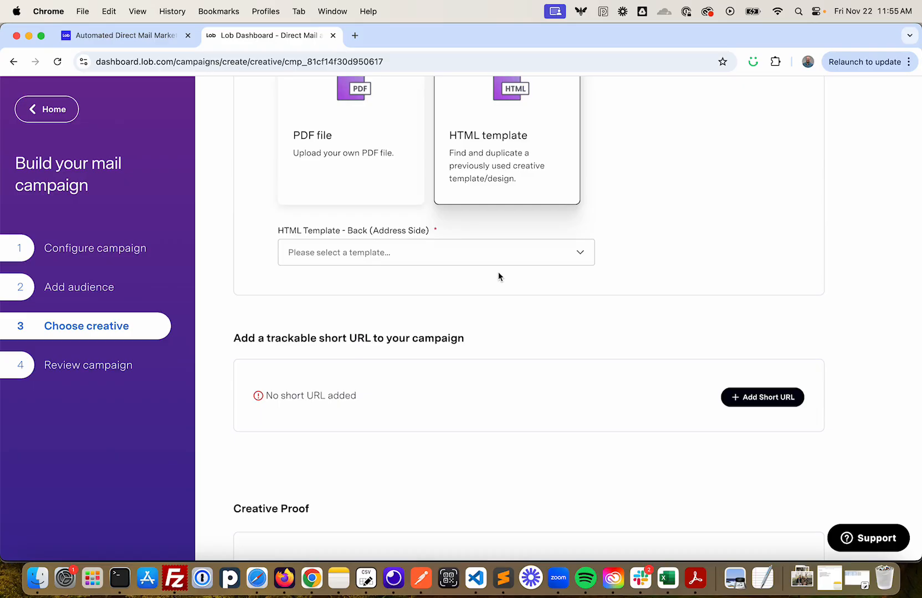
click(343, 254)
text(merge)
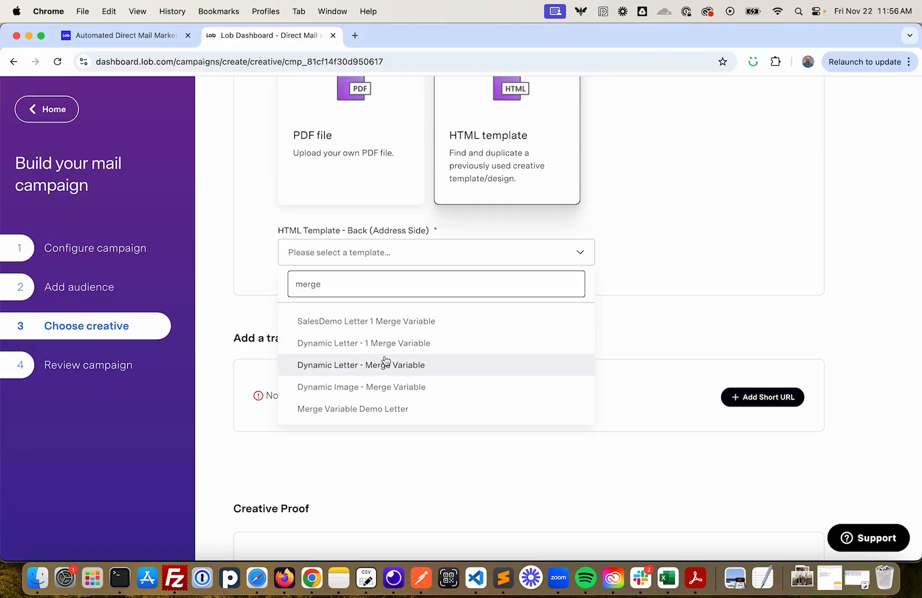
scroll(385, 363, down, 3)
click(396, 405)
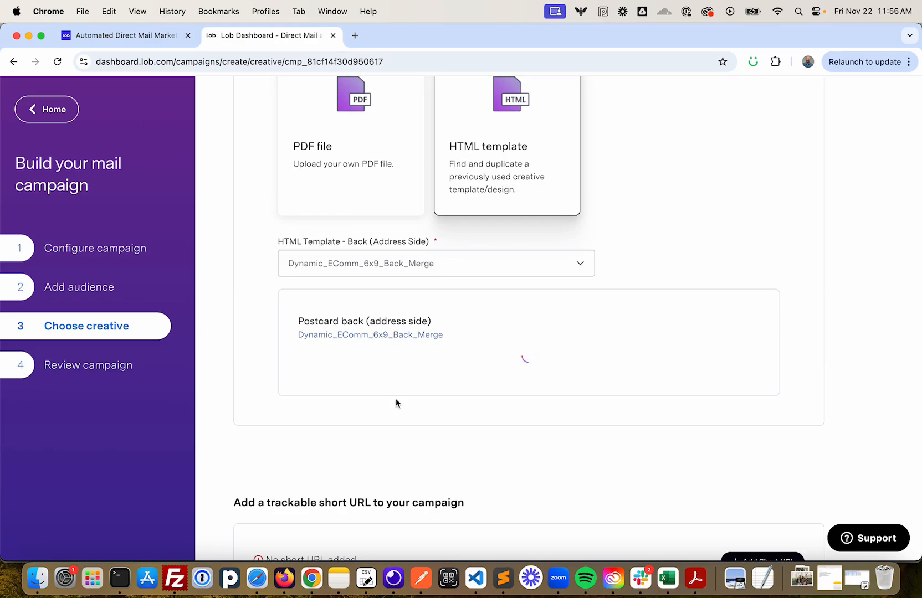
scroll(396, 398, down, 3)
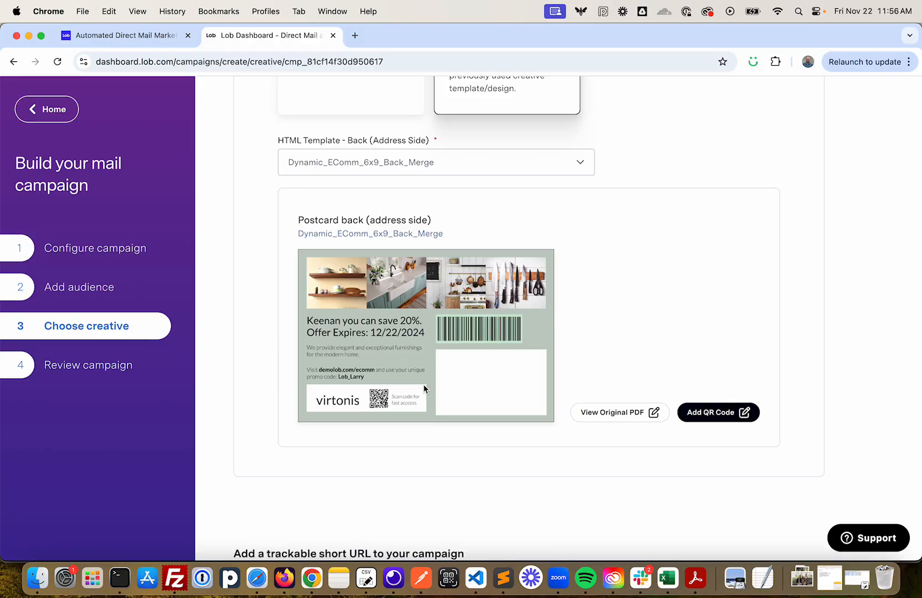
- Examine the firstname variable's connection, comparing it with the postcard back and the firstname column of campaign_10postcard _share.csv in Easy CSV Editor
scroll(424, 388, down, 8)
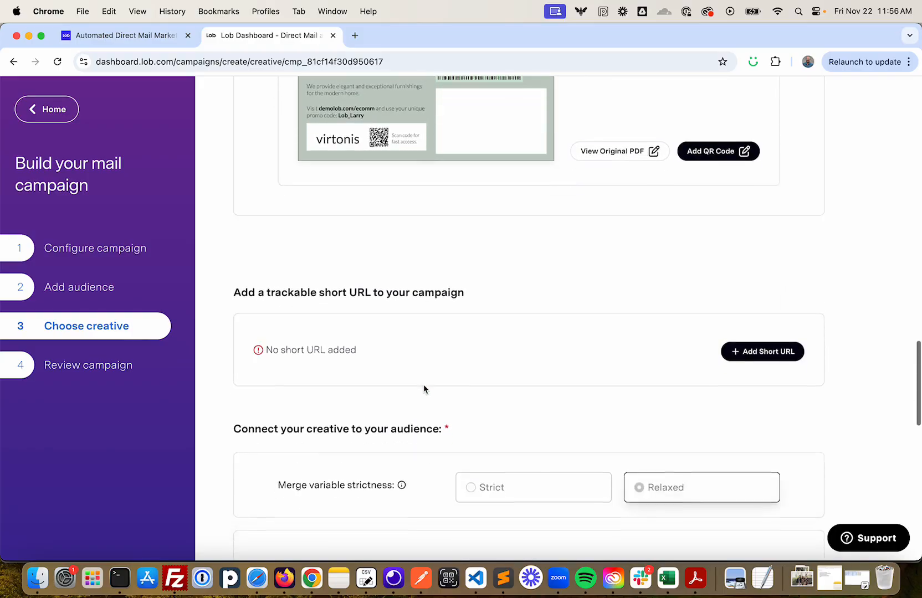
scroll(423, 389, down, 7)
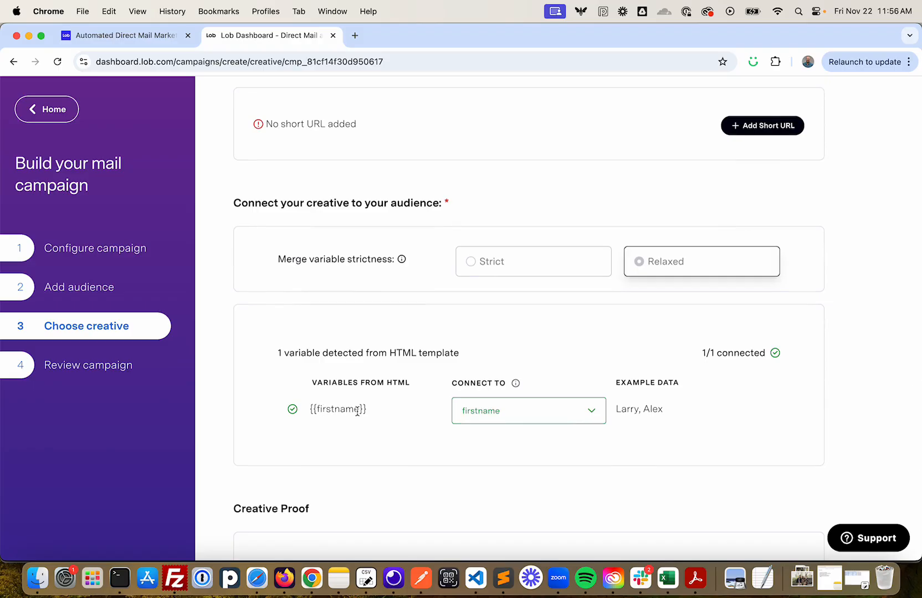
scroll(358, 410, up, 10)
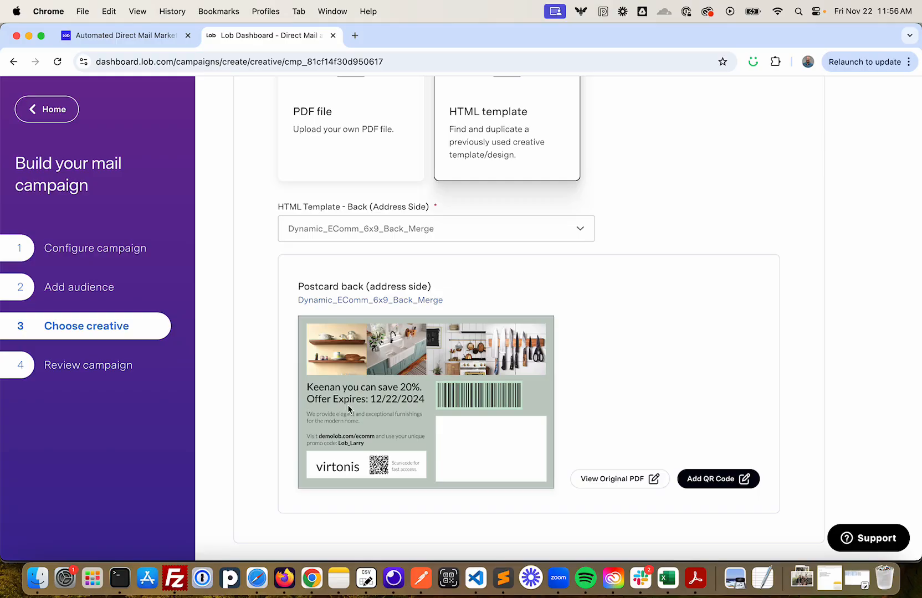
scroll(349, 408, down, 10)
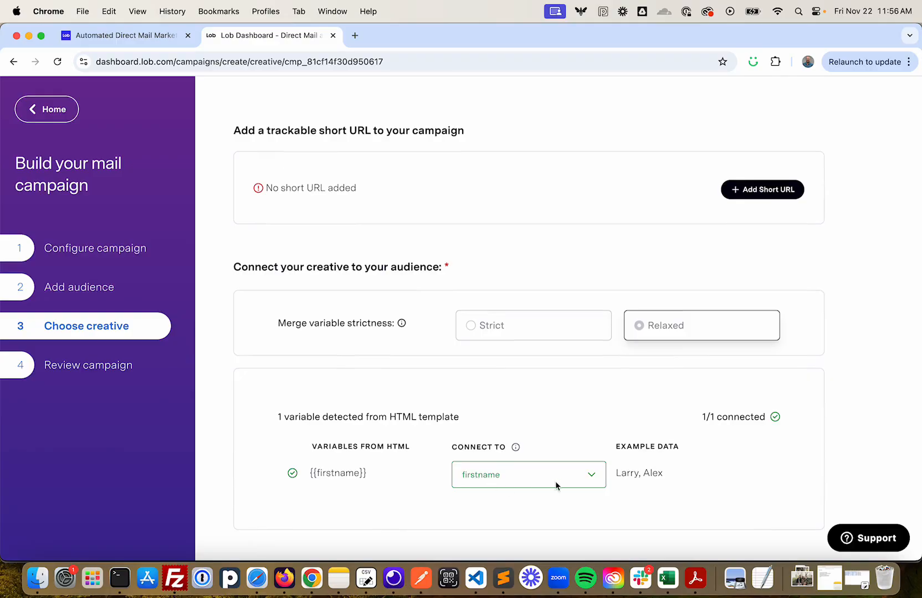
click(366, 578)
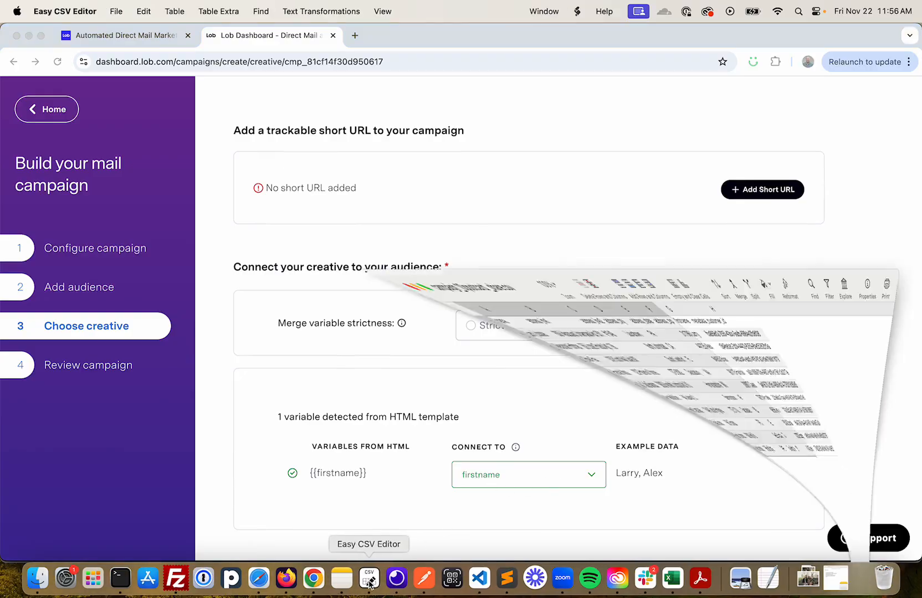
click(452, 61)
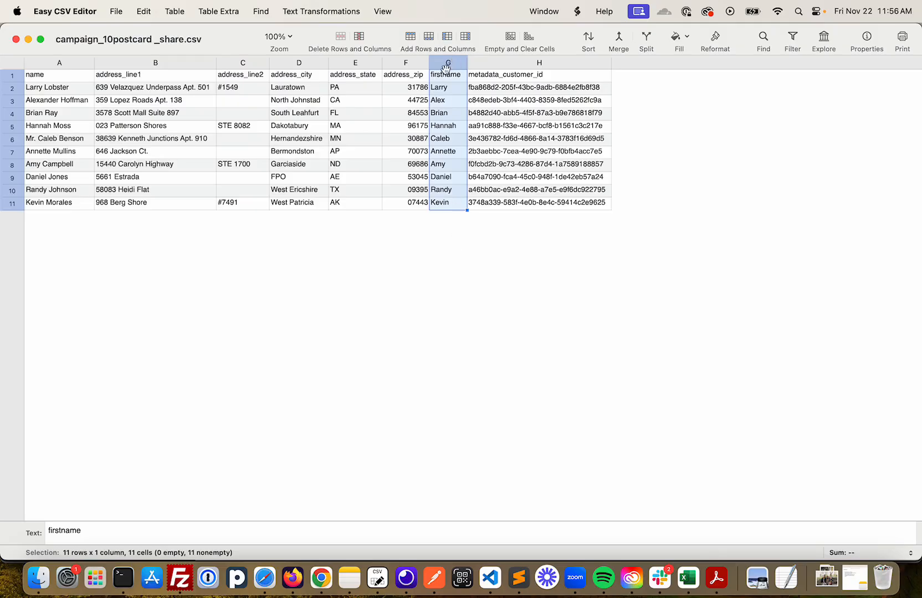
click(28, 39)
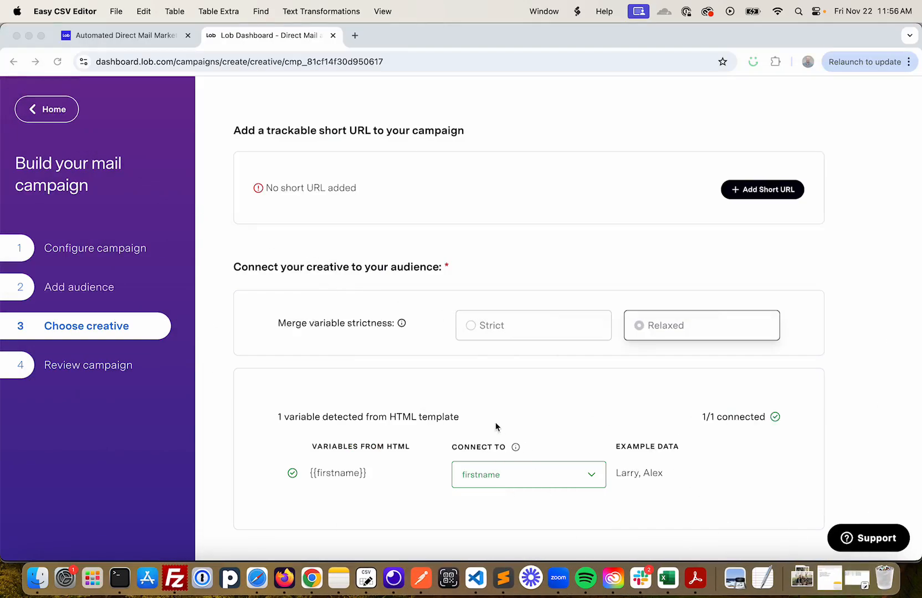
- Open the QR code editor for the postcard back and review its URL, size, color and brand logo options
scroll(496, 427, up, 10)
scroll(496, 426, up, 2)
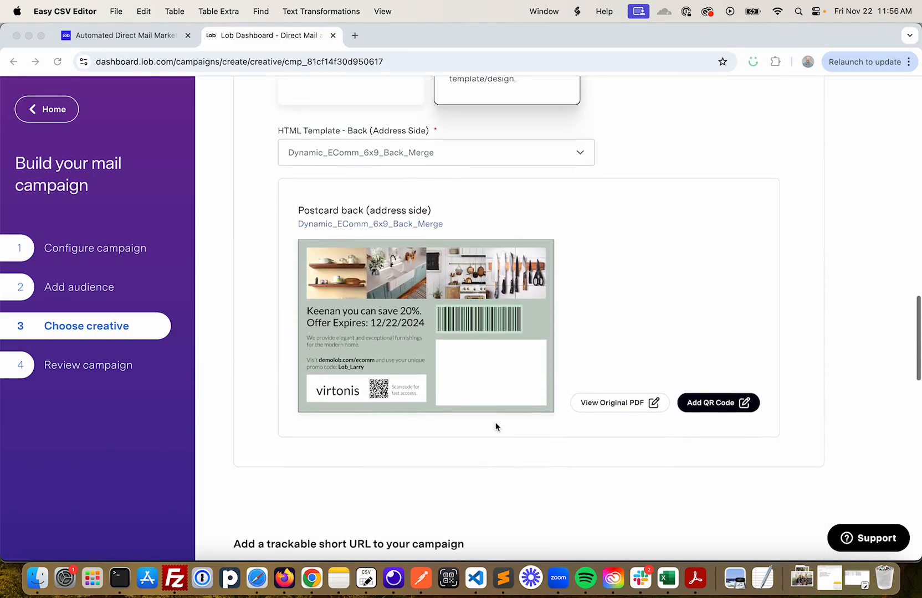
click(710, 404)
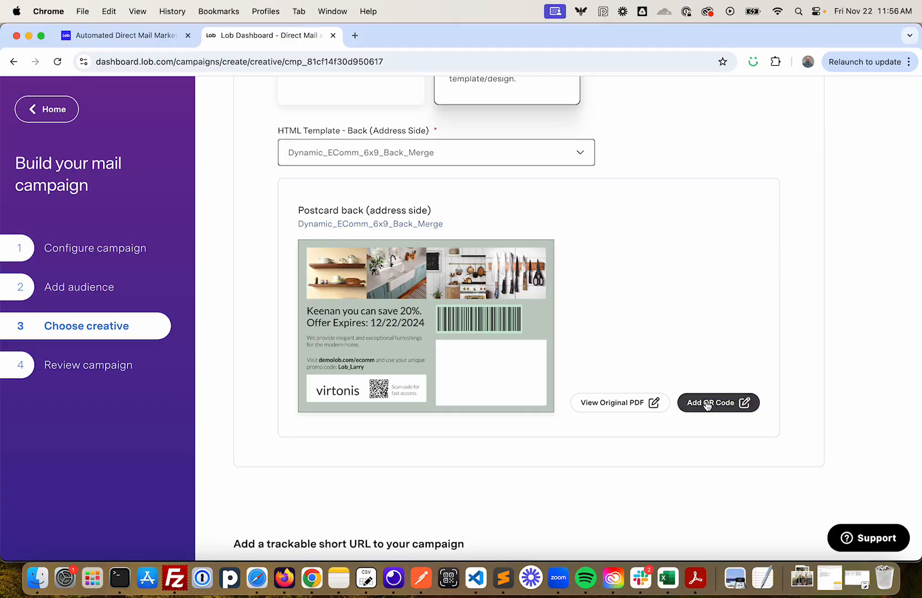
click(710, 404)
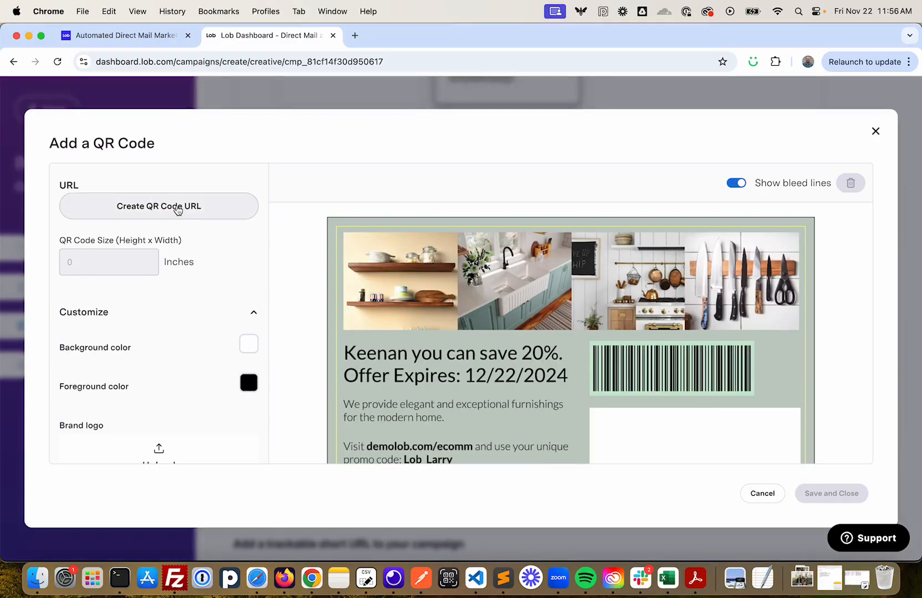
scroll(165, 324, down, 3)
scroll(165, 329, up, 3)
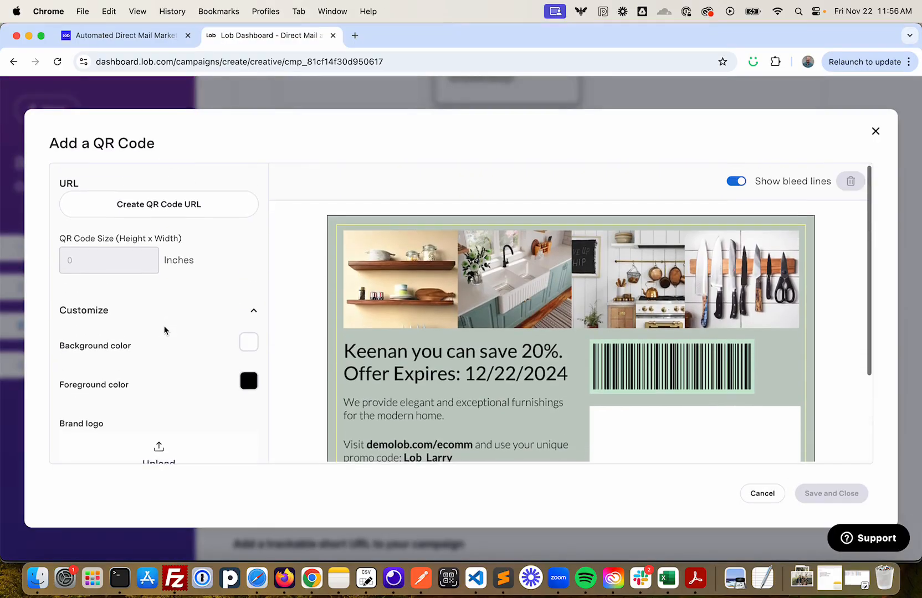
scroll(133, 366, down, 3)
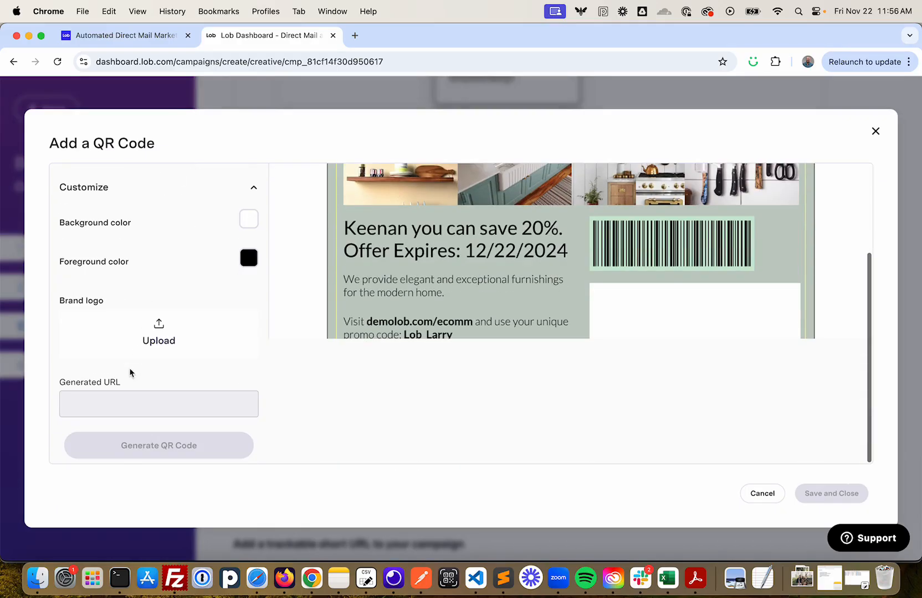
scroll(168, 248, up, 3)
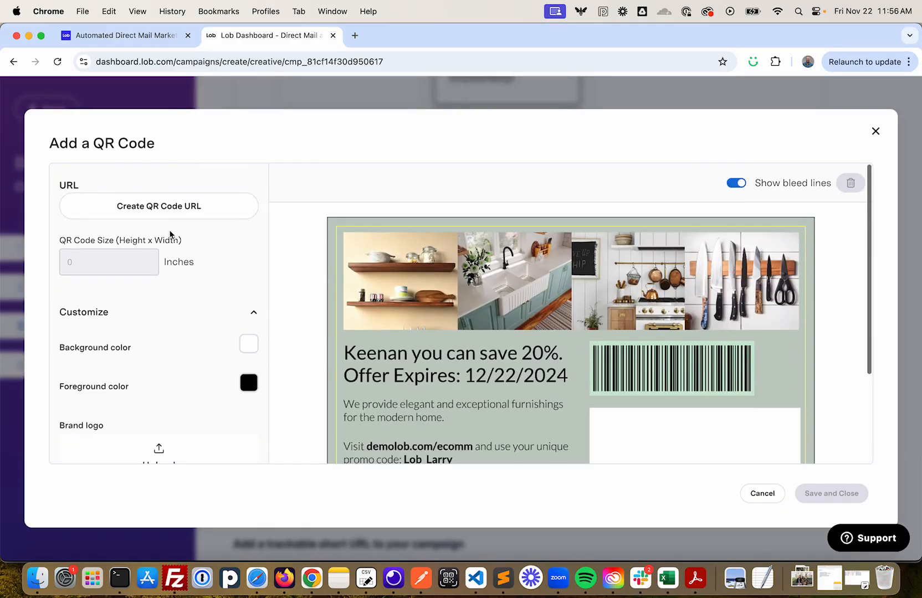
click(154, 219)
click(311, 349)
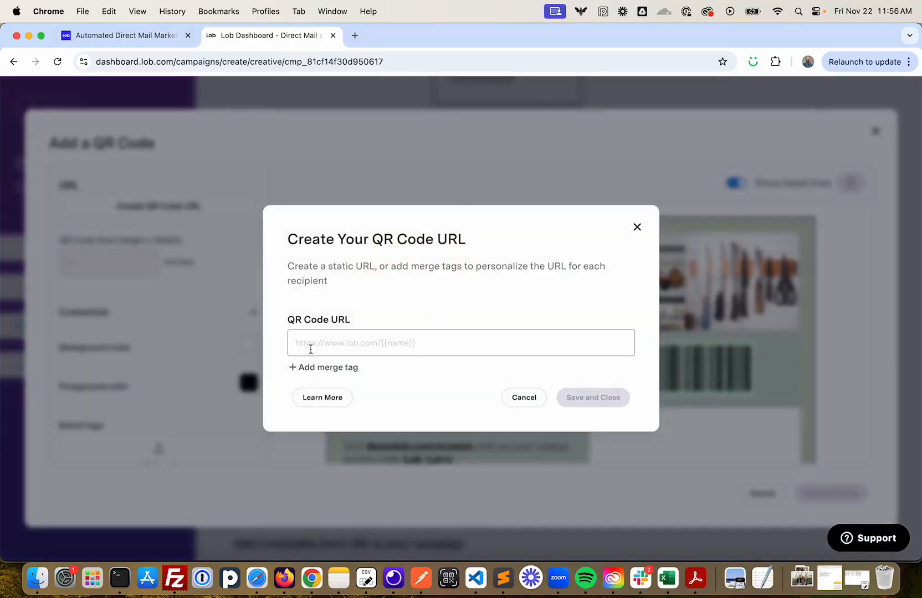
text(https://www.lob.com)
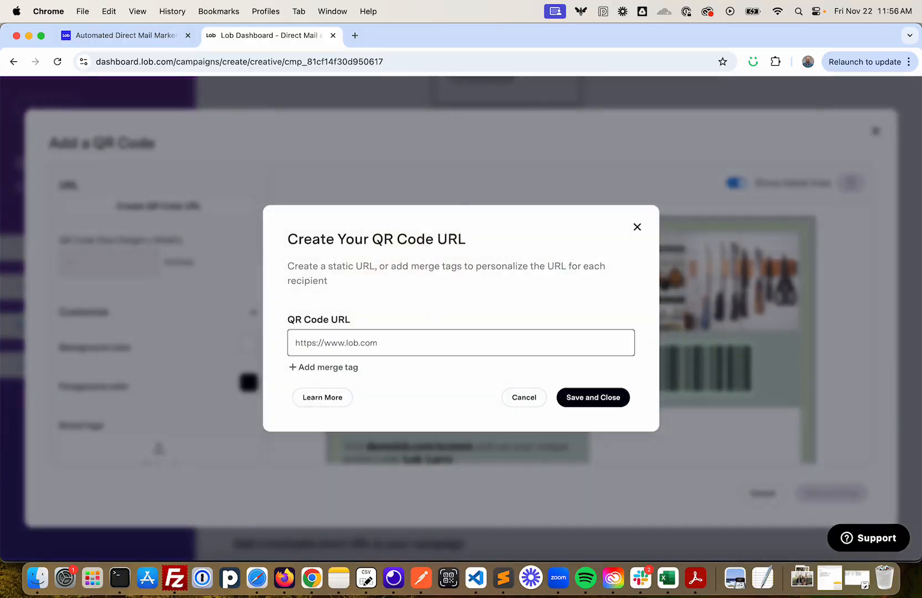
click(587, 397)
scroll(197, 288, down, 5)
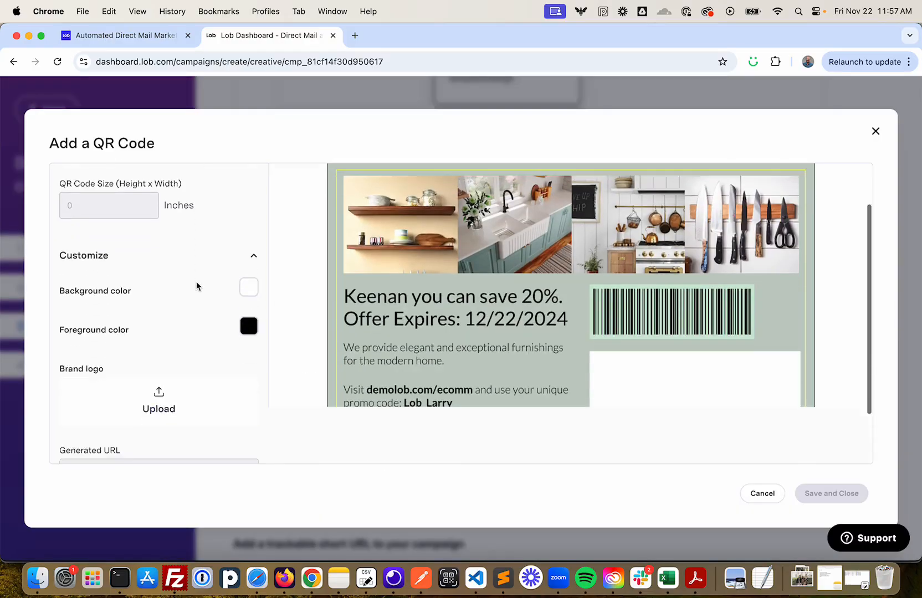
click(189, 445)
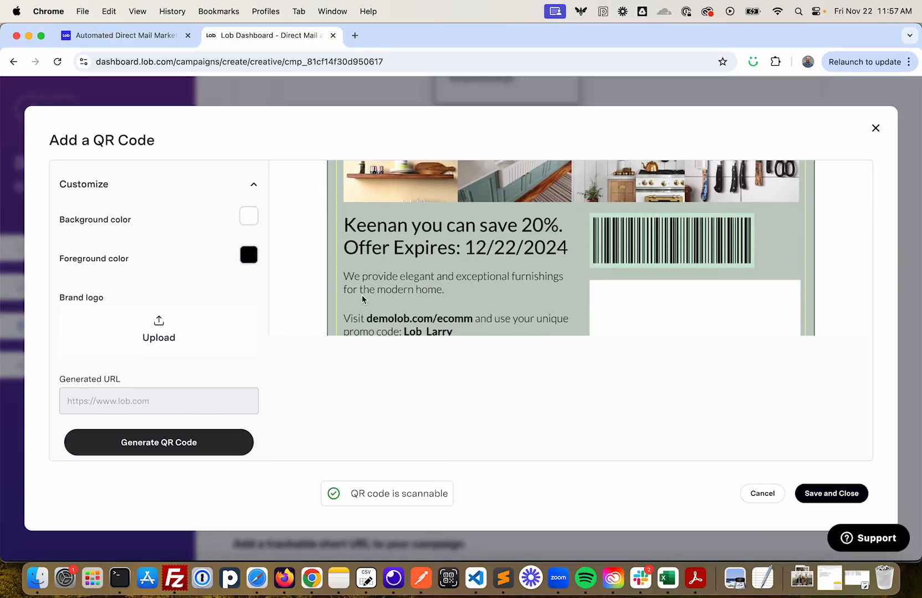
- Position the new QR code over the template's printed QR code beside the virtonis logo and save the postcard back
scroll(363, 298, up, 3)
scroll(363, 298, down, 2)
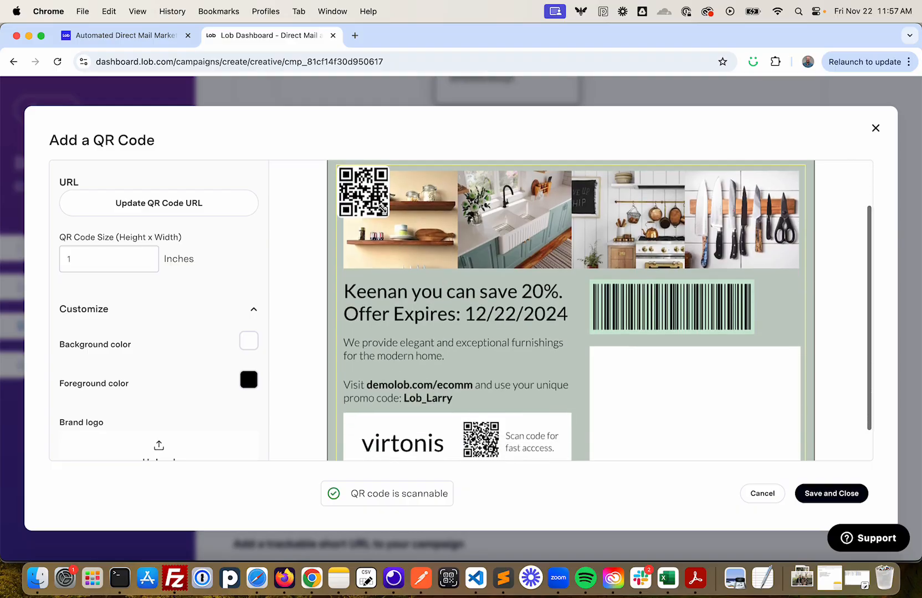
drag(363, 189, 472, 400)
scroll(479, 428, down, 1)
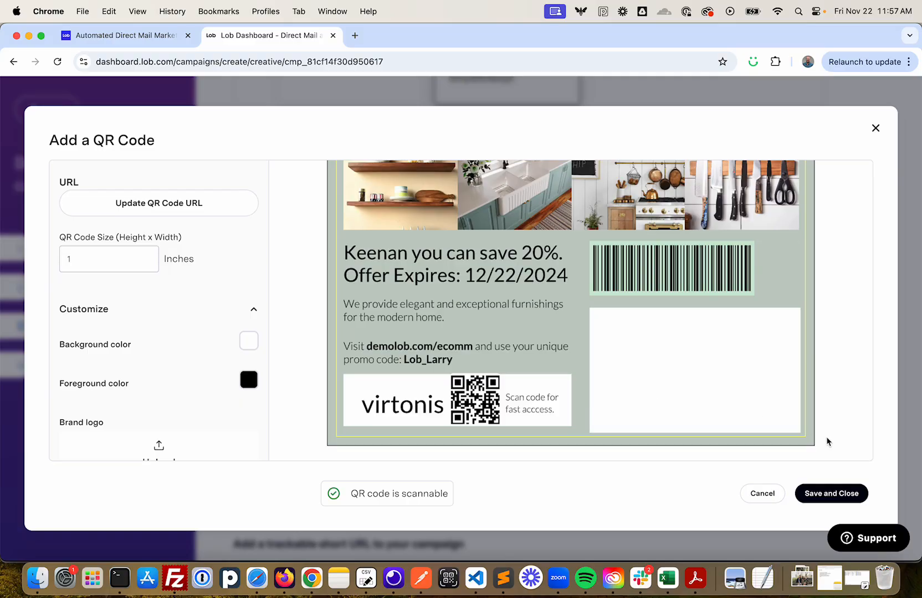
click(833, 493)
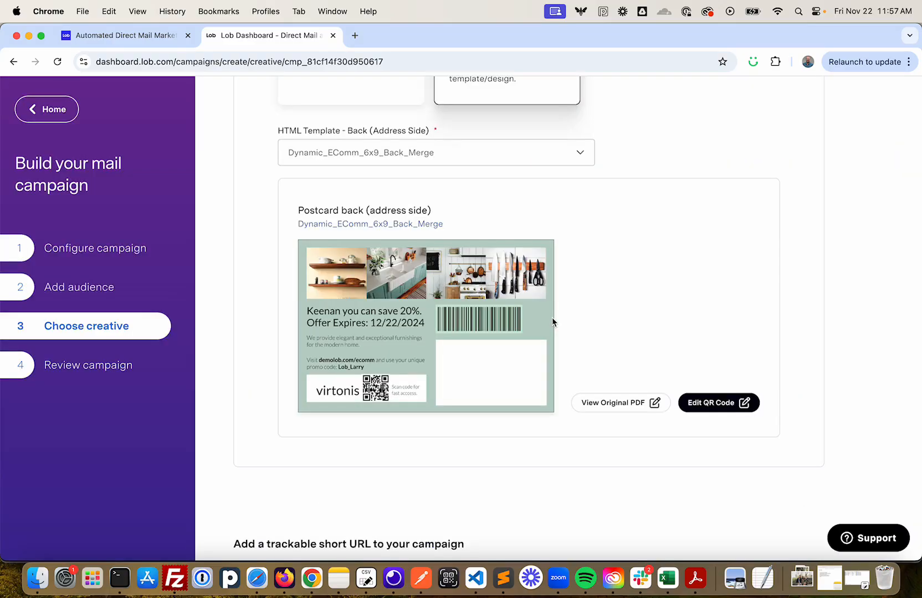
- Add the existing EComm Campaign Short URL to the campaign as its trackable short URL and save it
scroll(529, 345, down, 6)
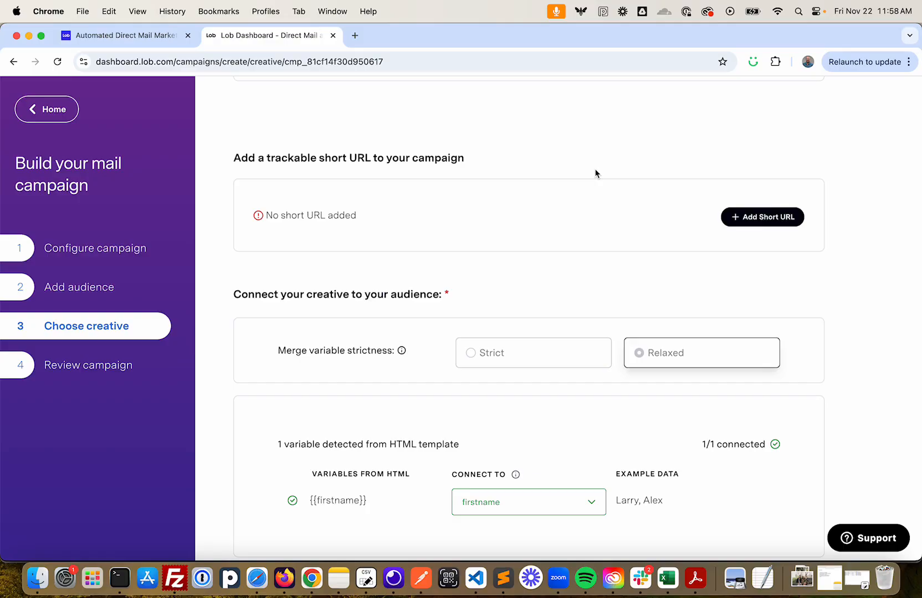
click(771, 220)
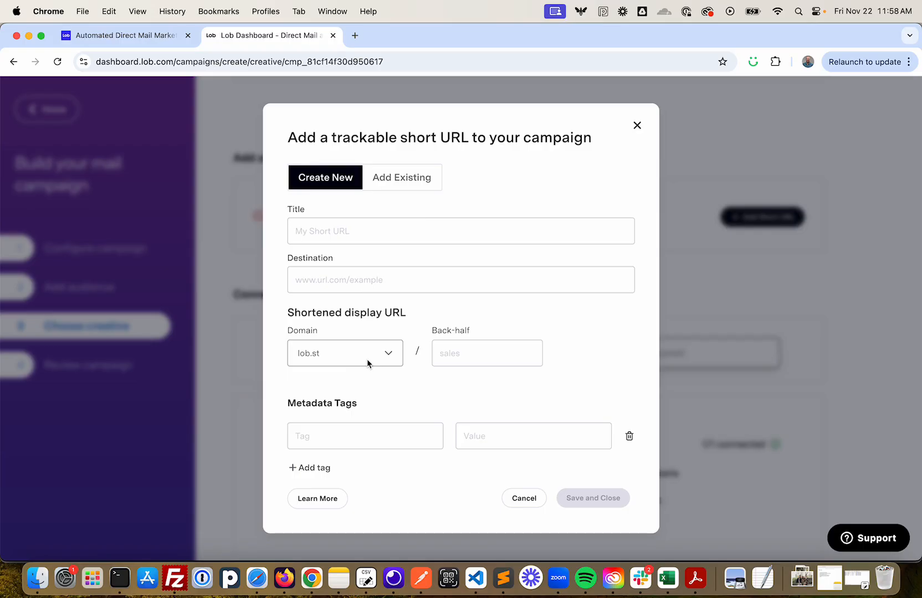
click(408, 182)
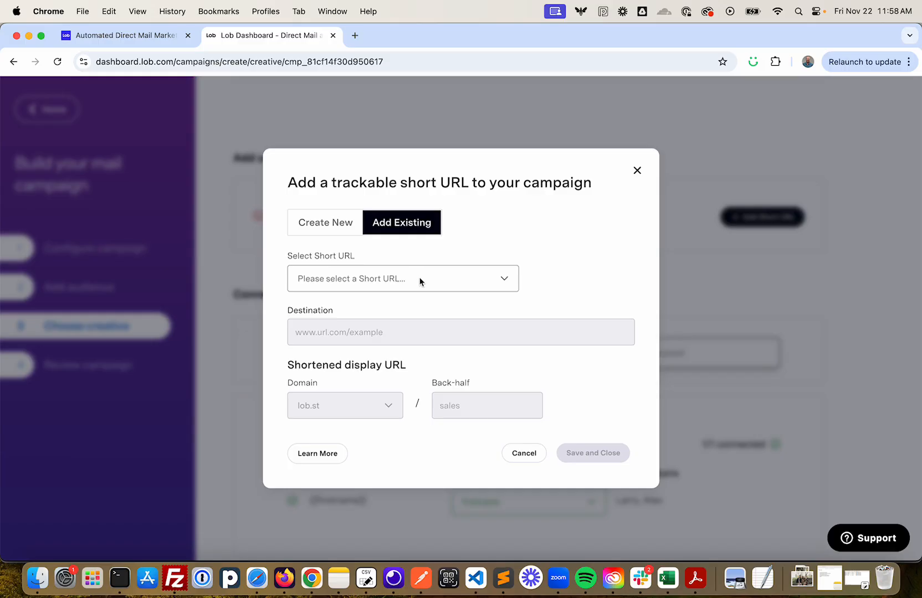
scroll(427, 372, down, 3)
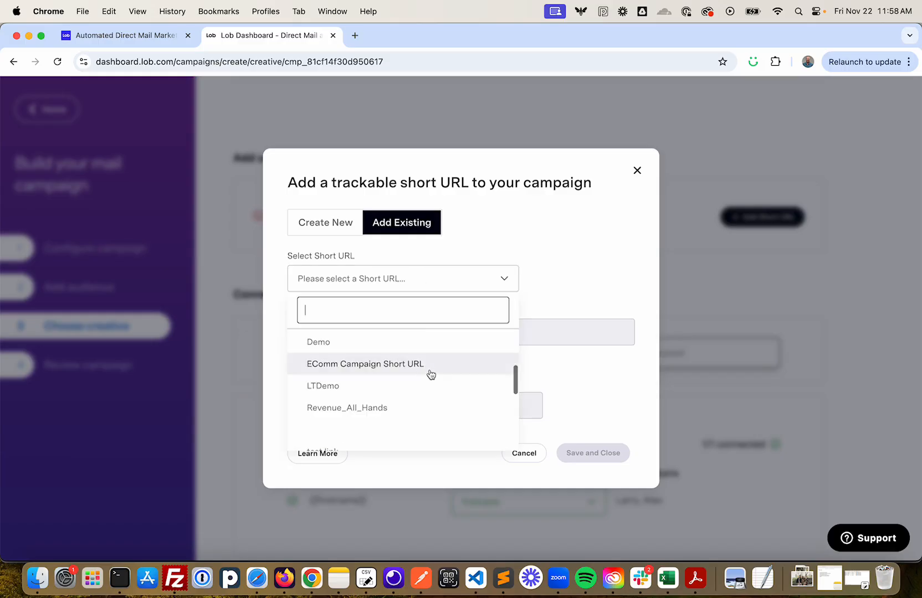
click(424, 366)
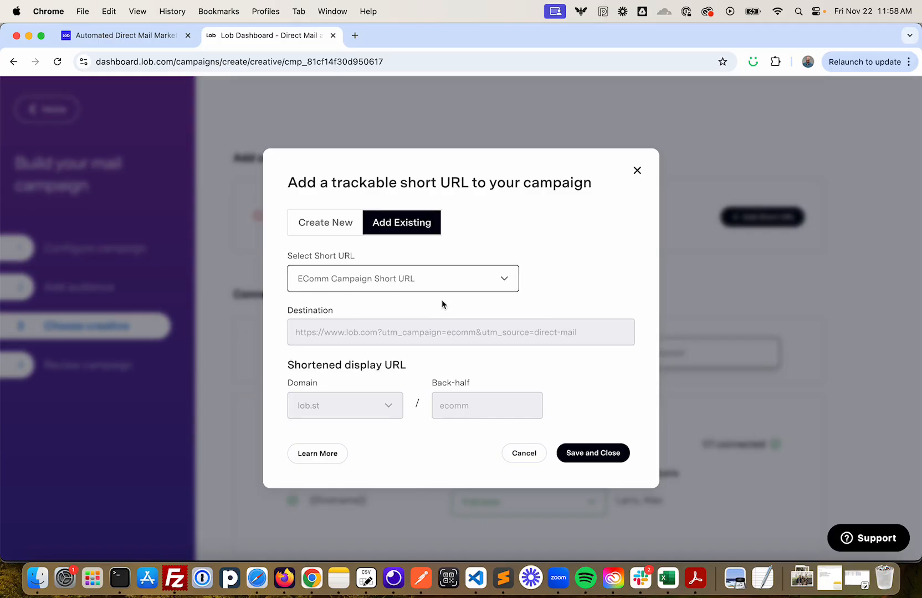
click(587, 455)
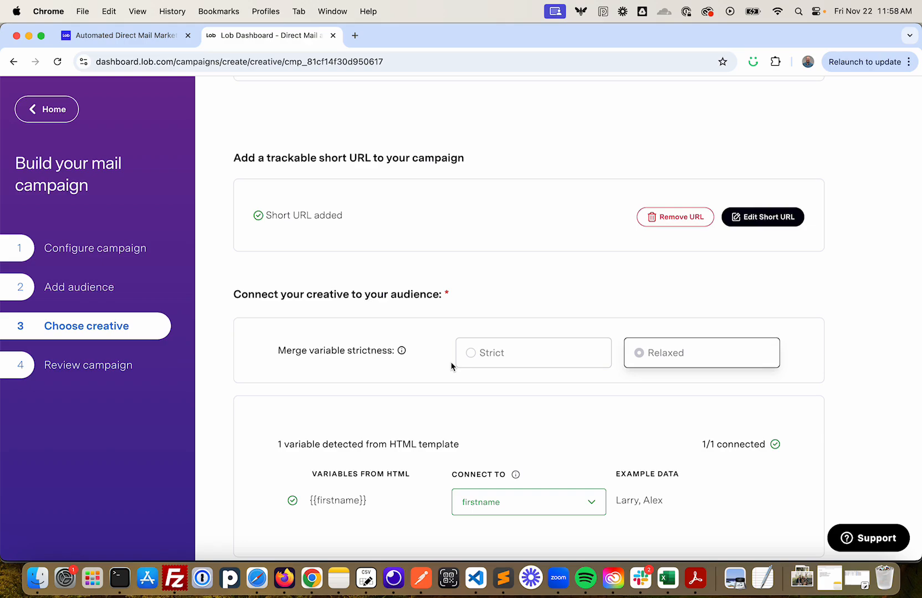
- Generate a creative proof of the mail from the audience data and check the postcard's front and back
scroll(452, 366, down, 5)
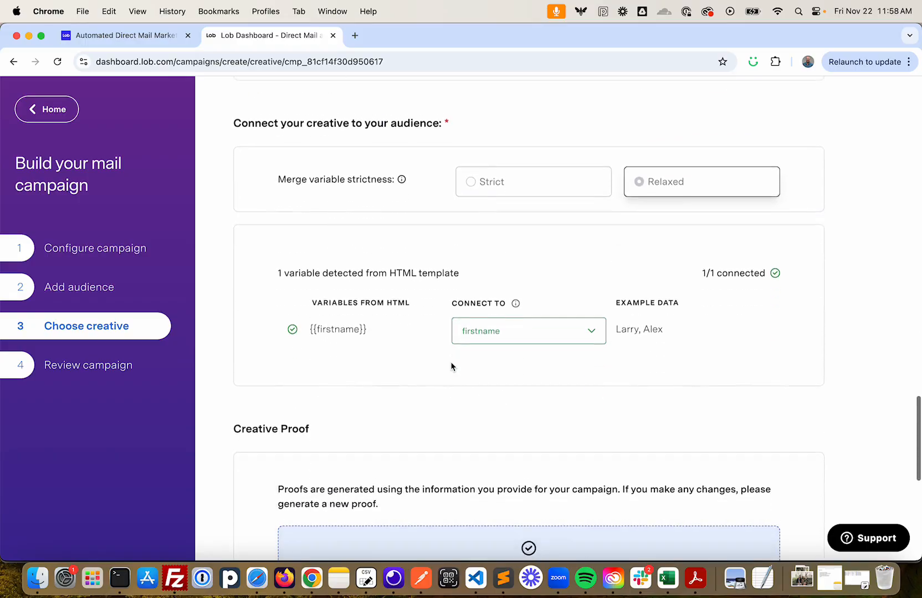
scroll(452, 366, down, 5)
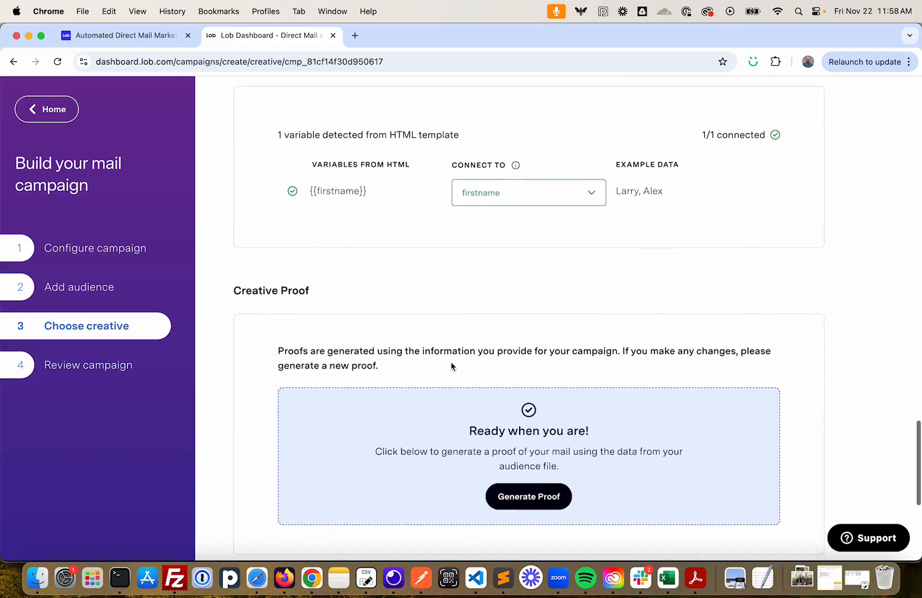
scroll(452, 366, down, 2)
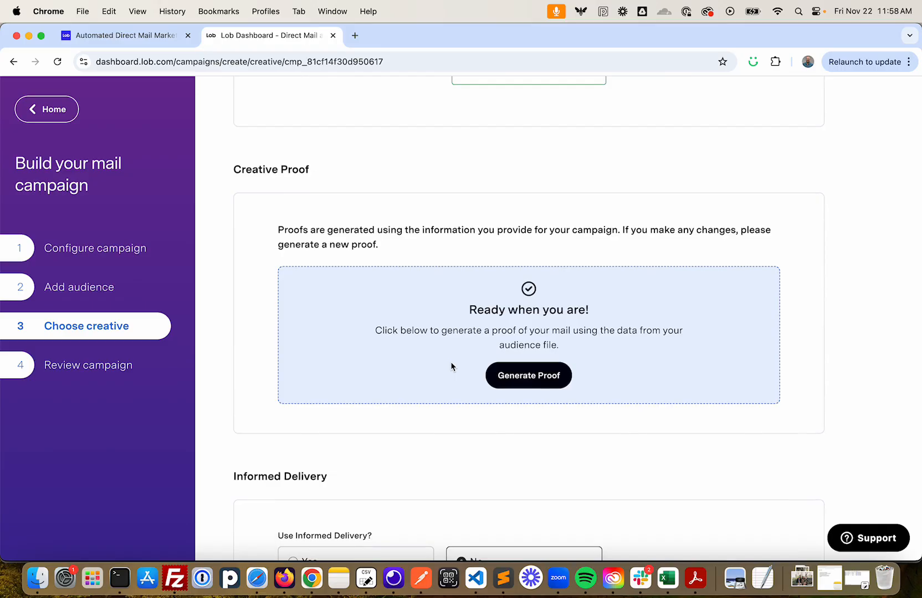
click(546, 382)
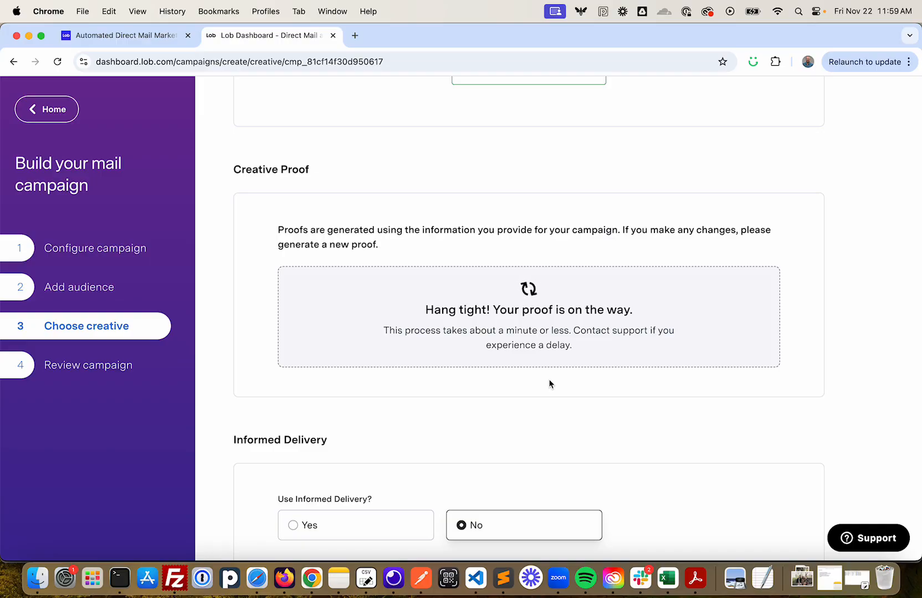
scroll(550, 384, down, 5)
scroll(549, 383, down, 3)
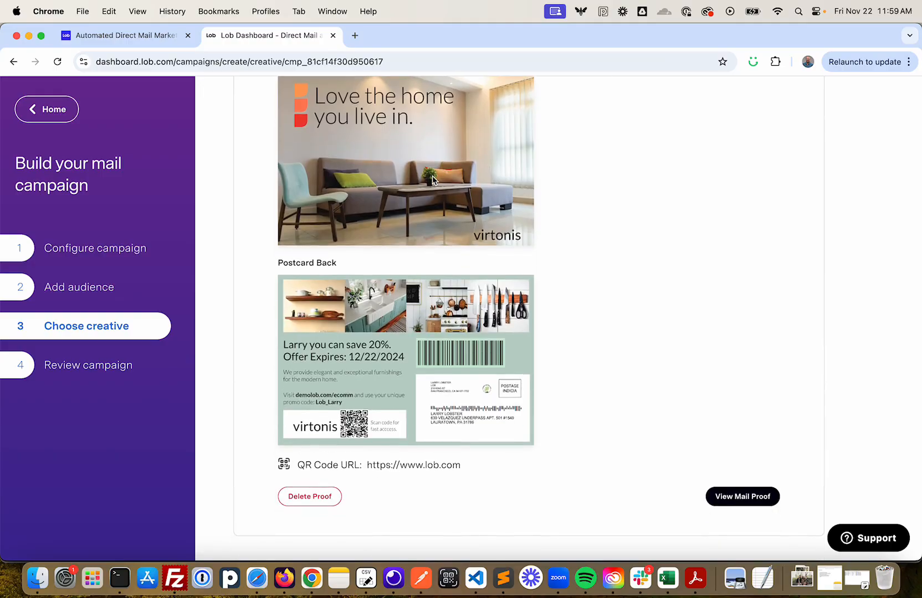
scroll(432, 177, down, 2)
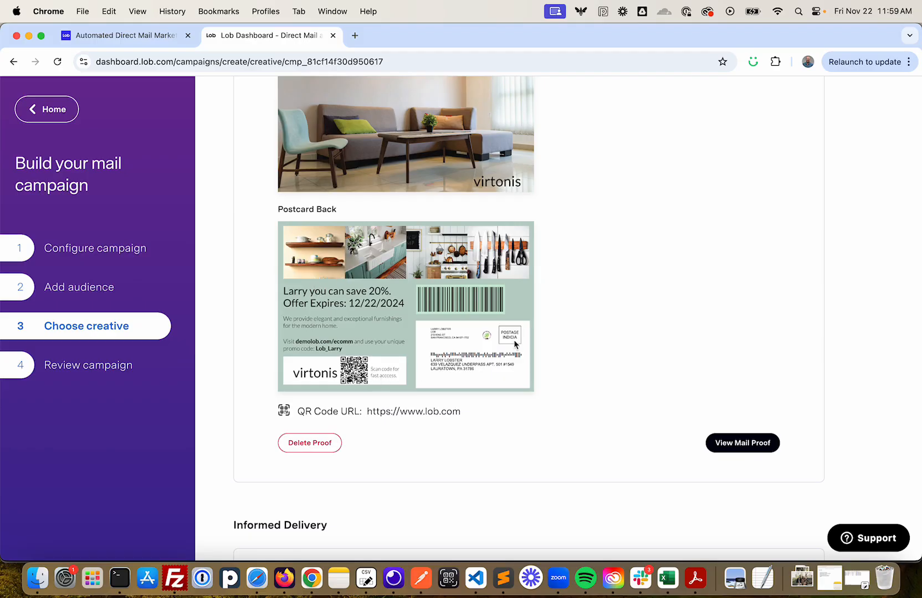
- Try Informed Delivery with the Lob Informed Delivery Campaign promotion, and turn Informed Delivery back off
scroll(514, 341, down, 8)
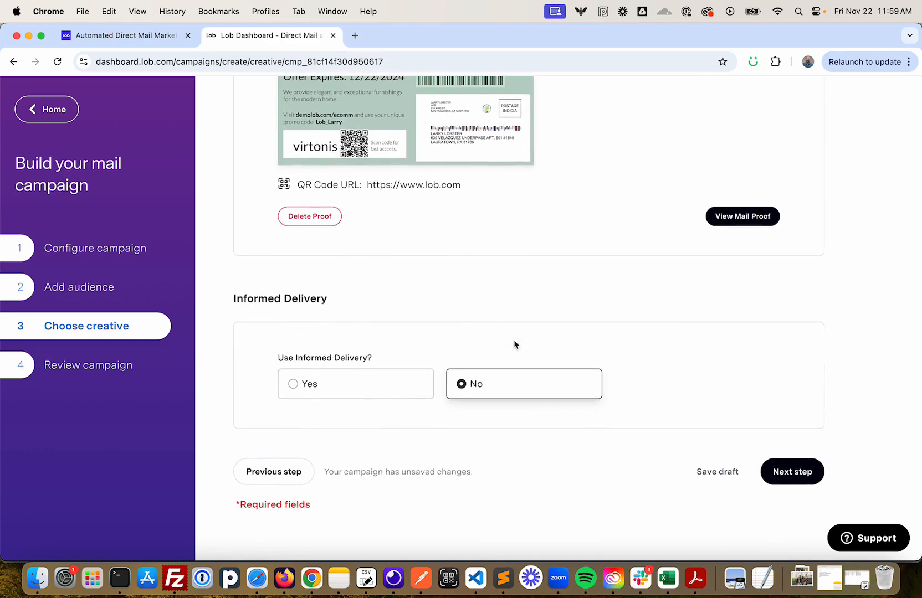
click(363, 391)
scroll(363, 391, down, 5)
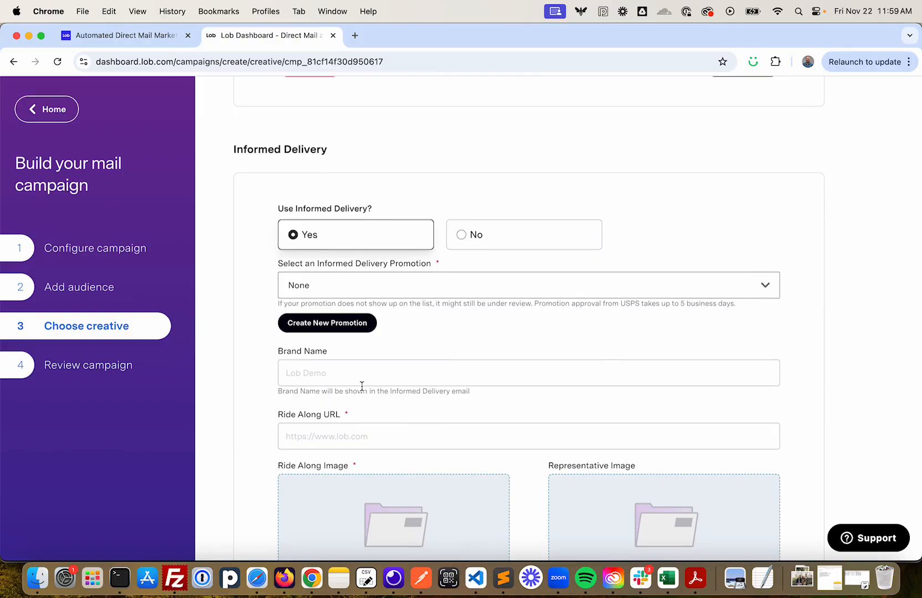
click(370, 293)
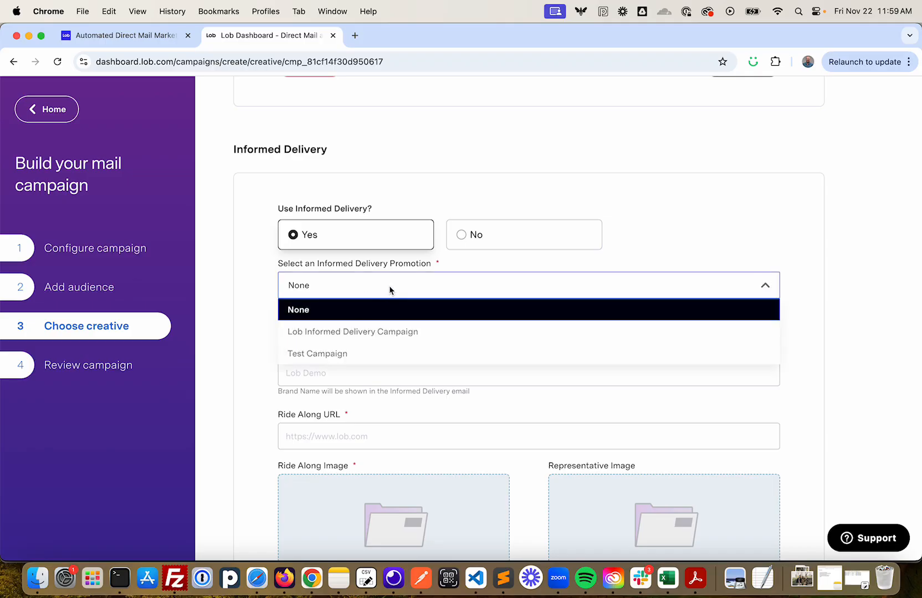
click(381, 331)
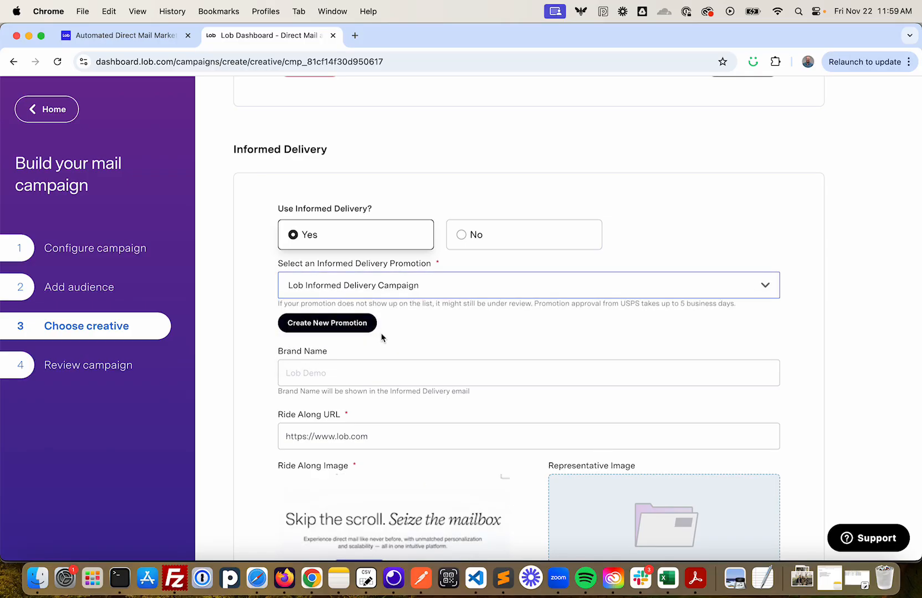
scroll(381, 337, down, 3)
scroll(381, 337, up, 2)
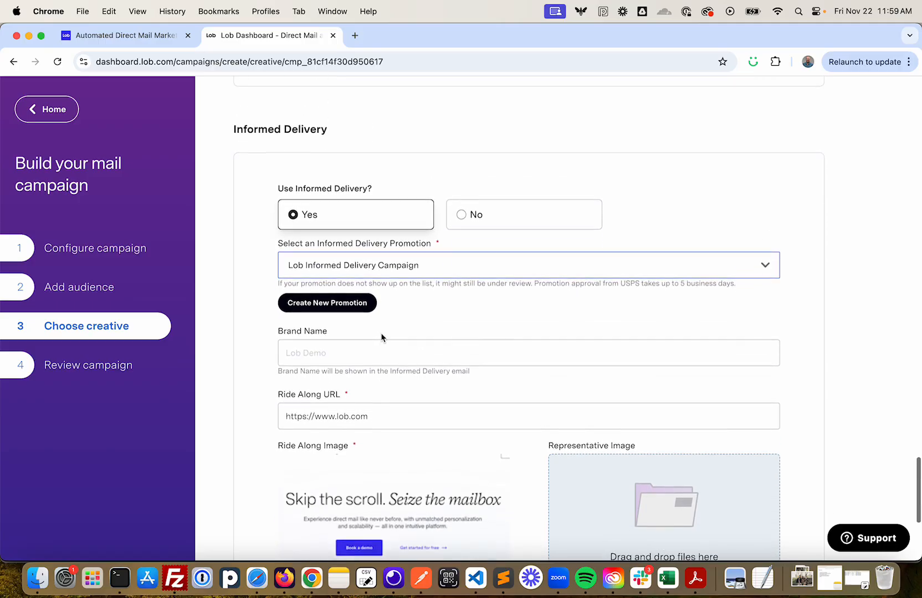
click(464, 217)
- Proceed to the campaign review and check the campaign settings, audience mapping and creative proof
click(791, 475)
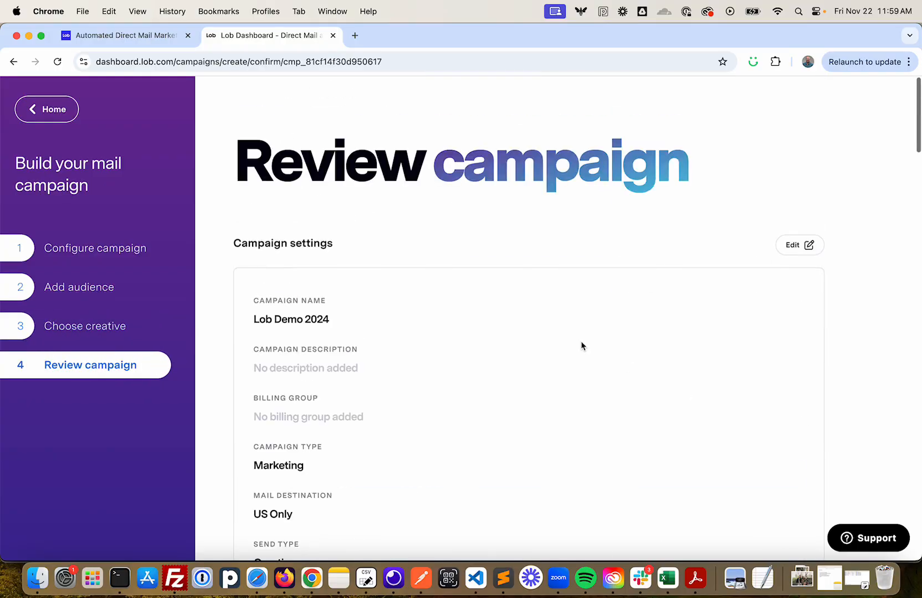
scroll(576, 344, down, 5)
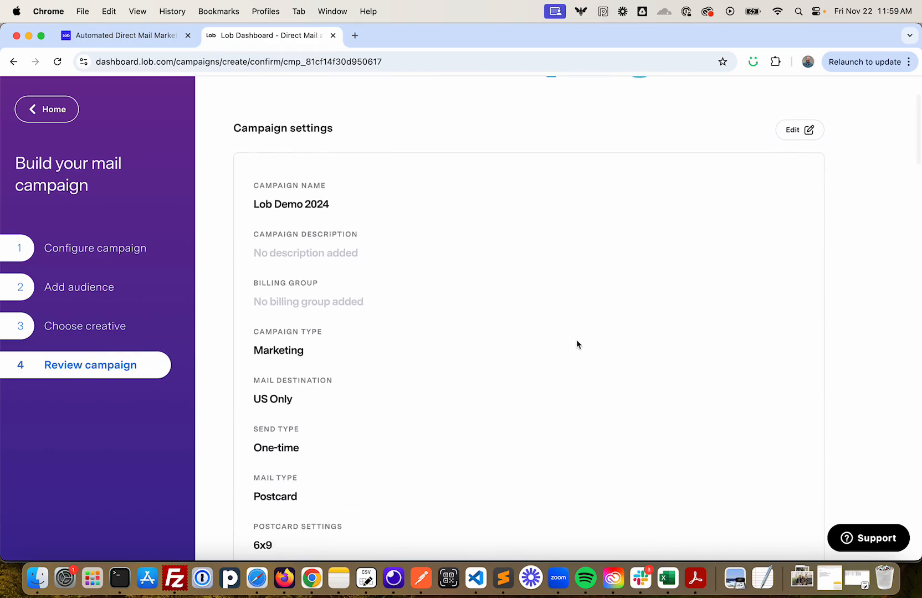
scroll(576, 343, down, 10)
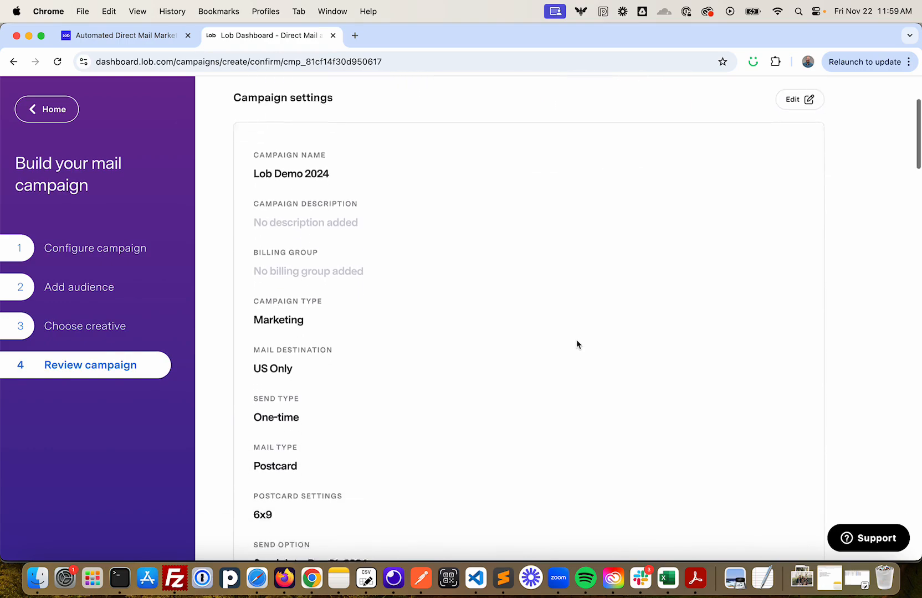
scroll(576, 344, down, 1)
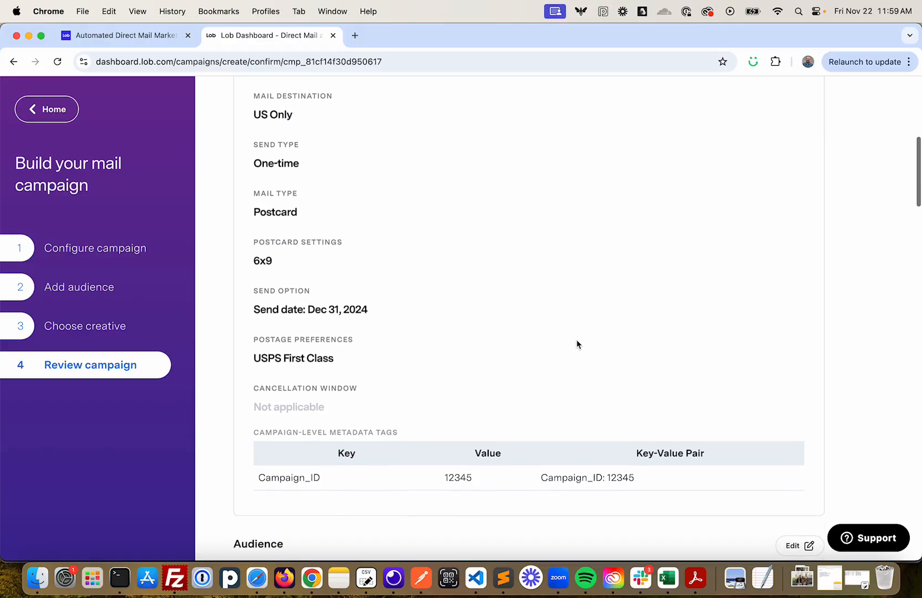
scroll(576, 344, down, 20)
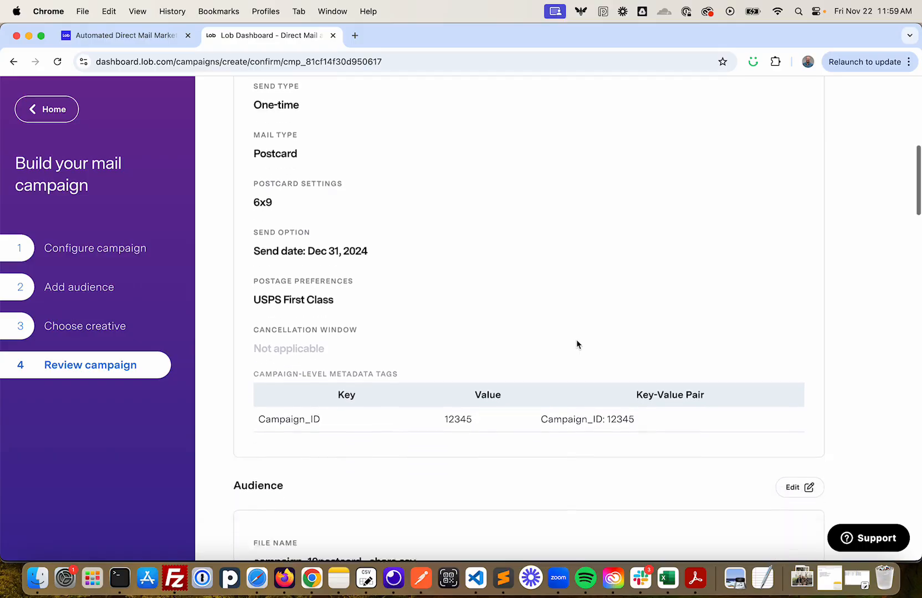
scroll(576, 344, down, 15)
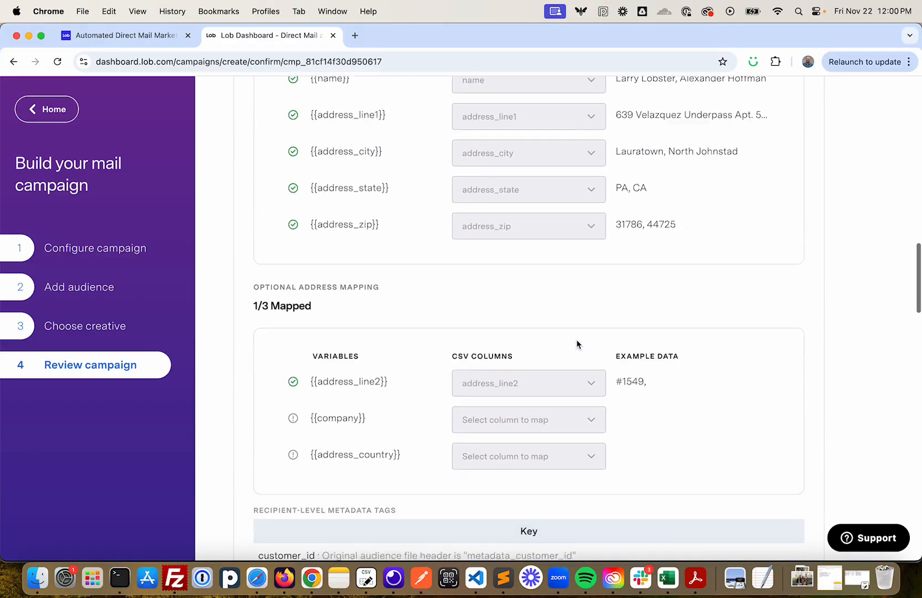
scroll(577, 345, down, 20)
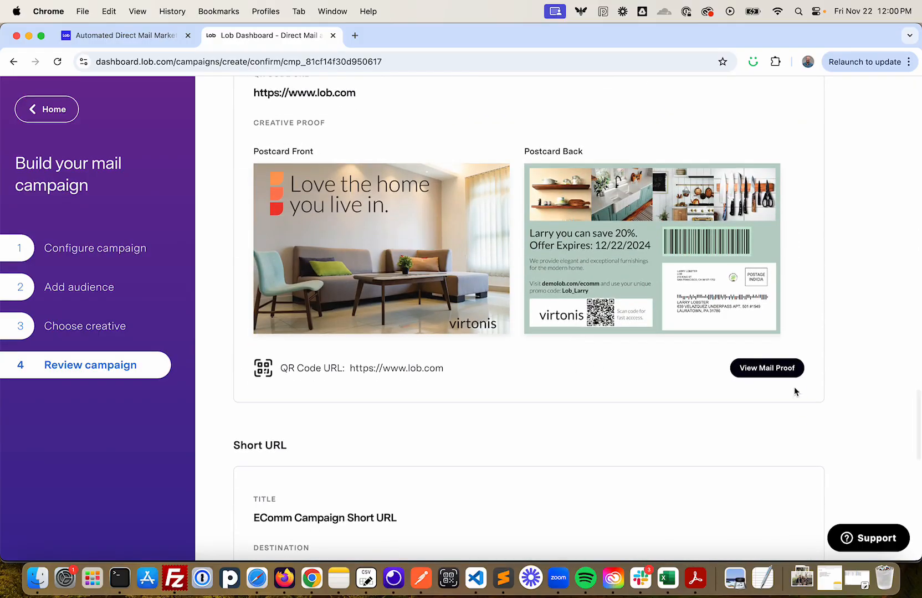
- View the full mail proof PDF of the postcard, close it and return to the campaign review
click(767, 368)
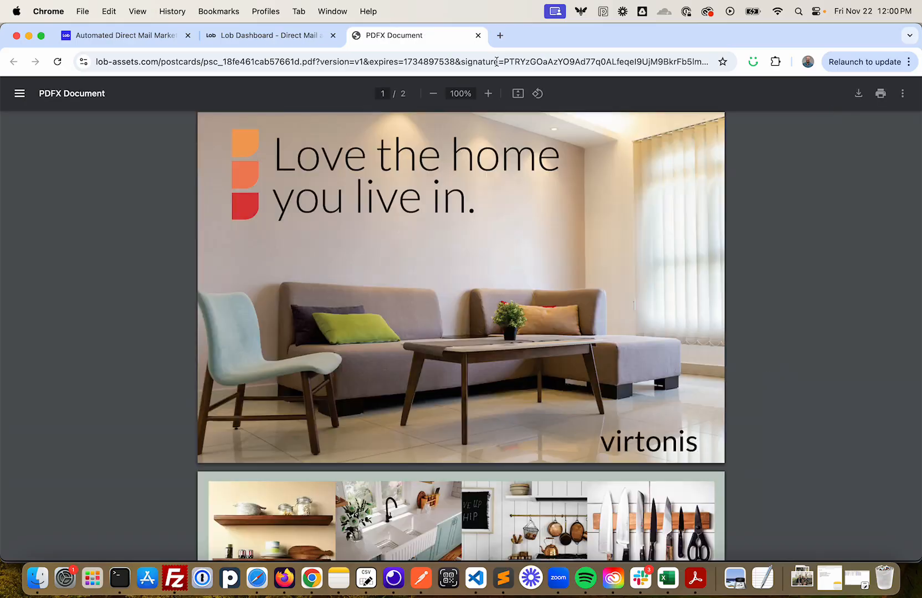
click(478, 35)
scroll(544, 283, up, 20)
scroll(545, 285, down, 20)
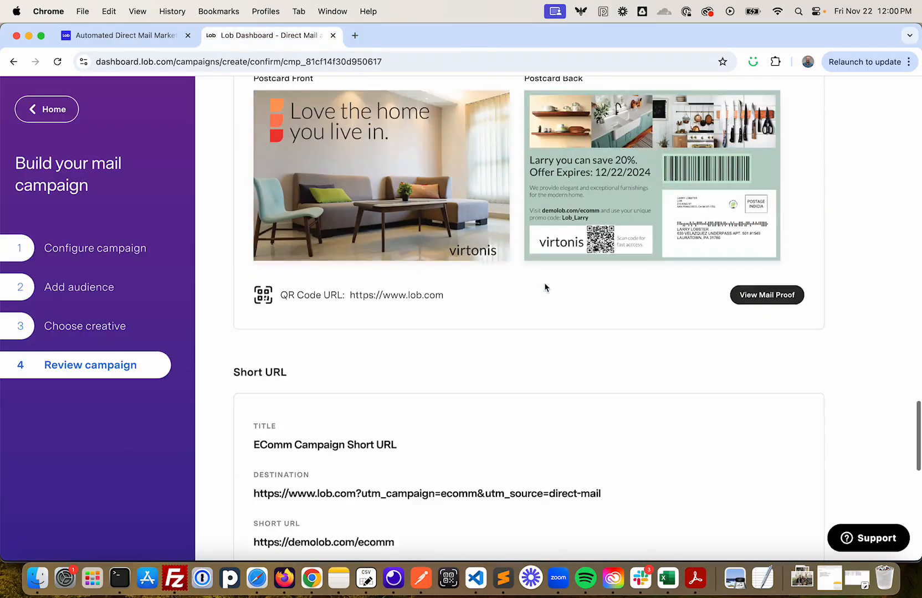
- Check the campaign's cost breakdown and place the order
scroll(544, 283, down, 5)
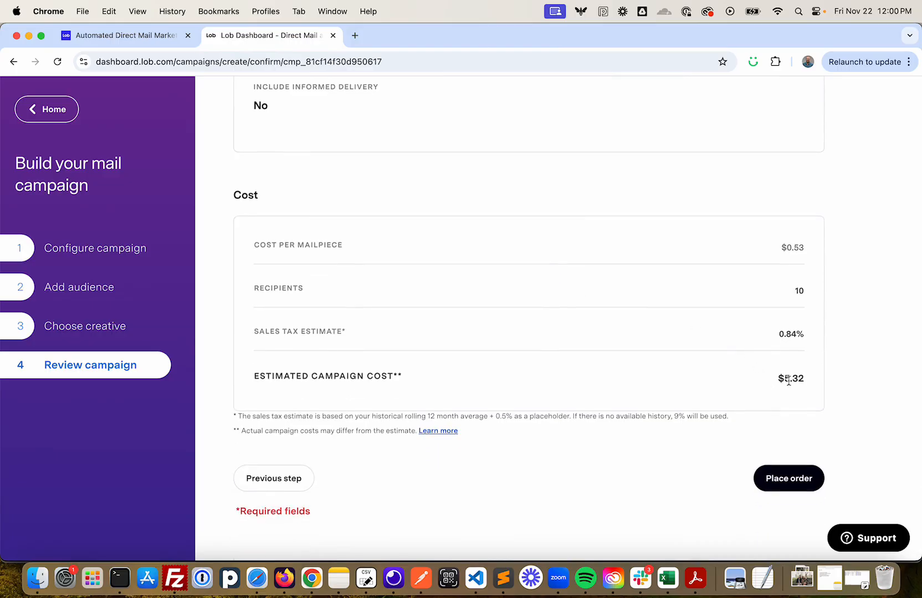
scroll(774, 383, down, 1)
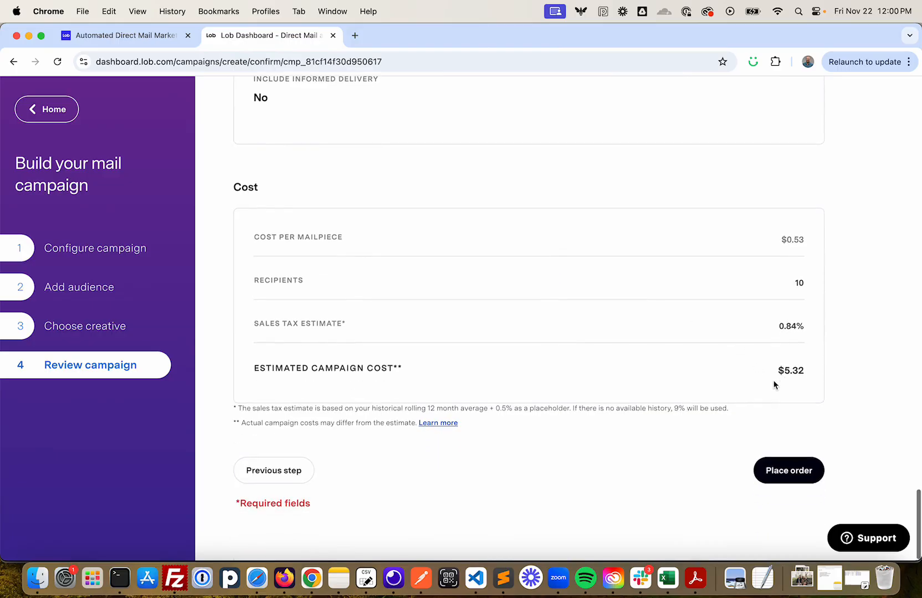
click(798, 474)
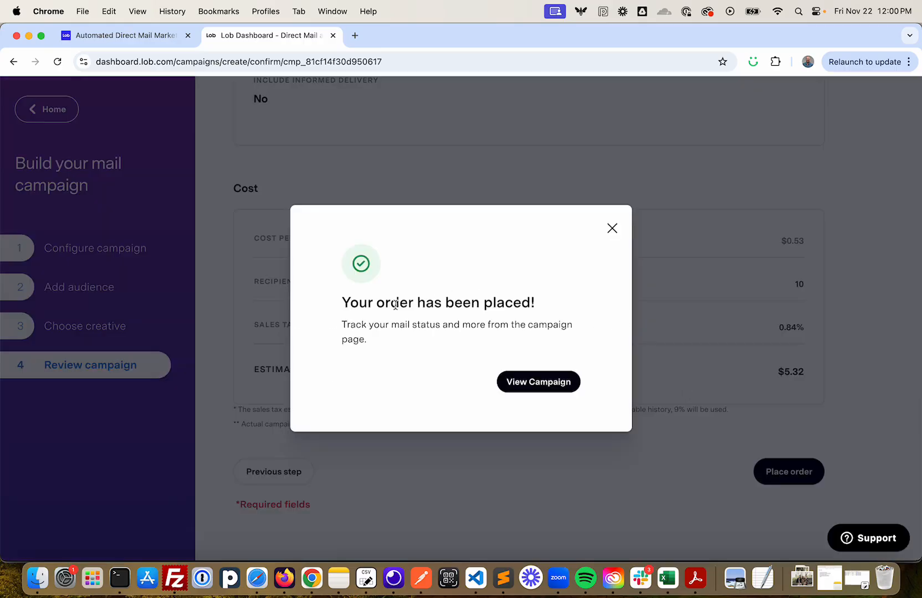
- View the ordered campaign and examine its overview with recipients, estimated cost and mail delivery tracking
click(539, 384)
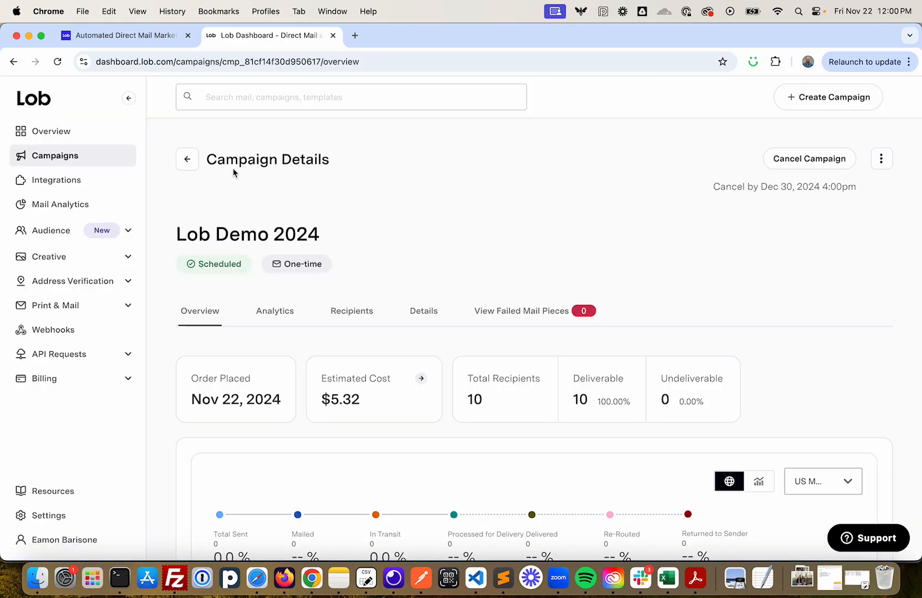
scroll(233, 173, down, 2)
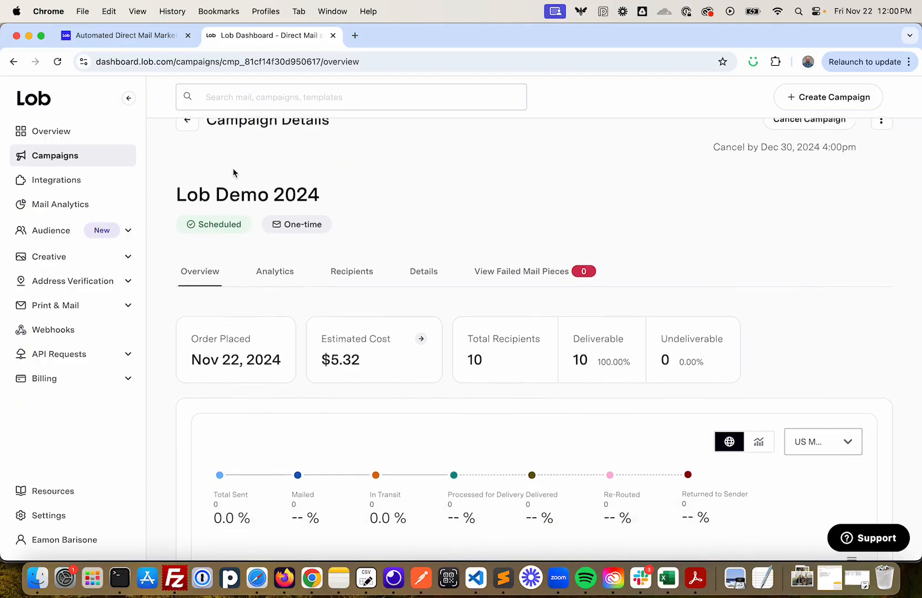
scroll(233, 173, down, 2)
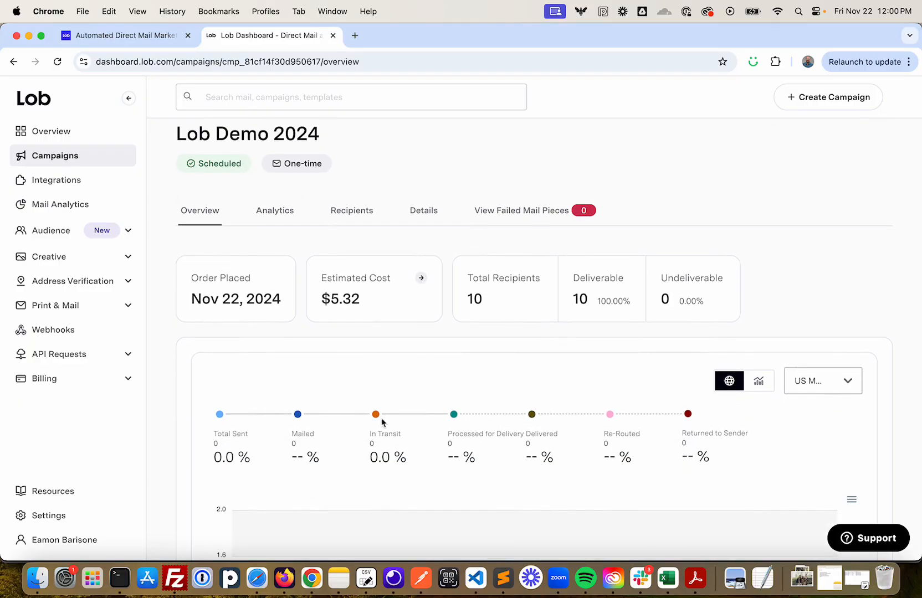
- Look through the list of recipients for the Lob Demo 2024 campaign
scroll(364, 370, up, 2)
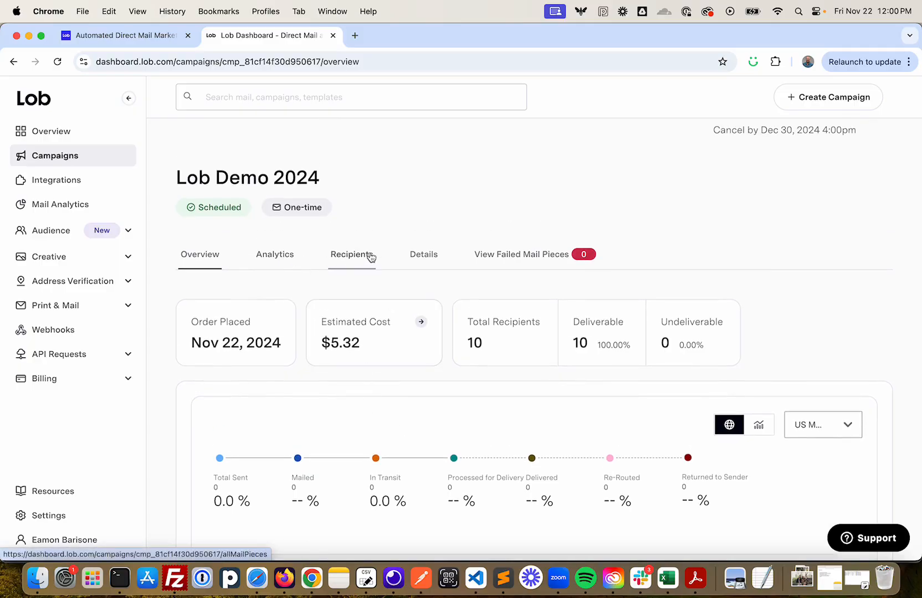
click(352, 255)
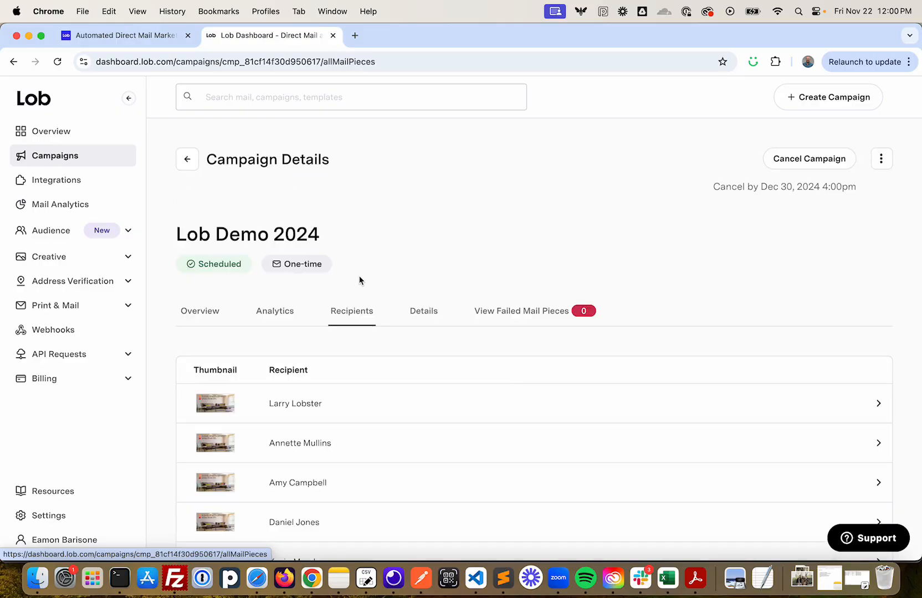
scroll(360, 279, down, 3)
scroll(359, 279, down, 6)
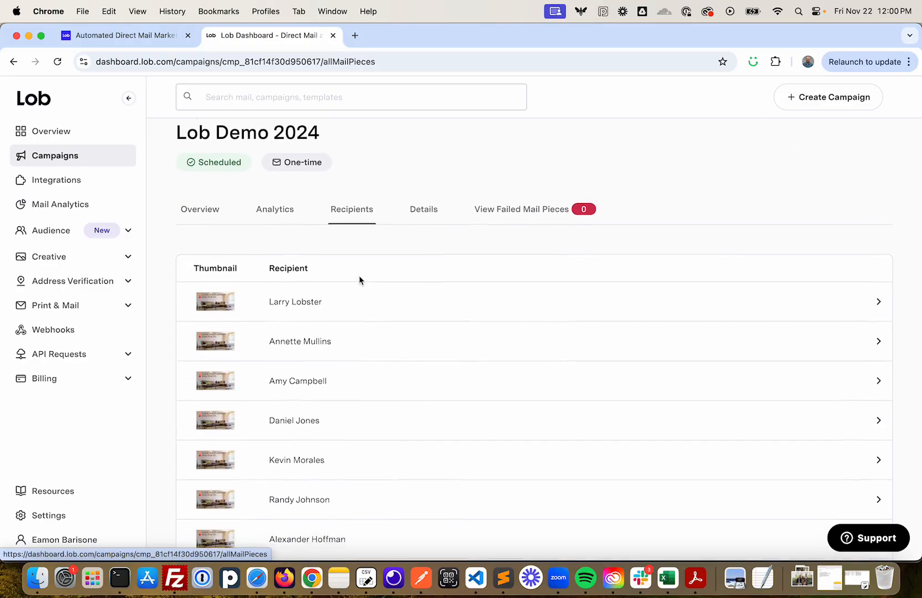
scroll(359, 279, up, 5)
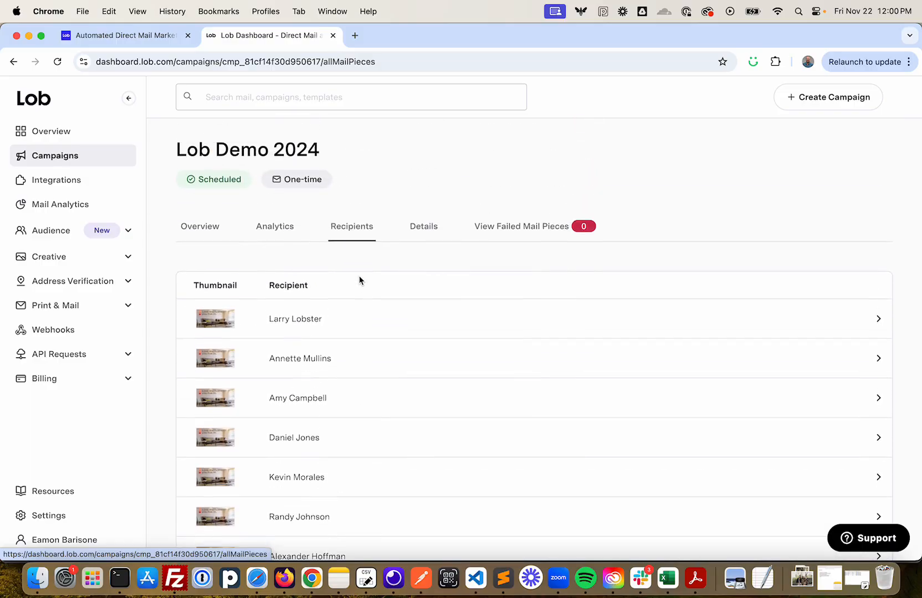
- Examine the first recipient's postcard details, including tracking stages and front and back creative, and return to the campaign overview
click(312, 319)
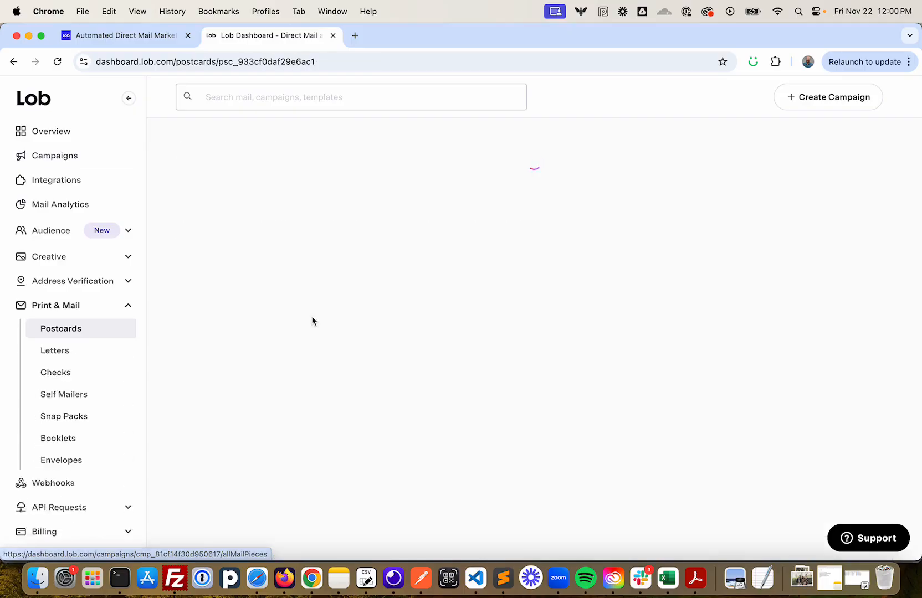
scroll(465, 323, down, 5)
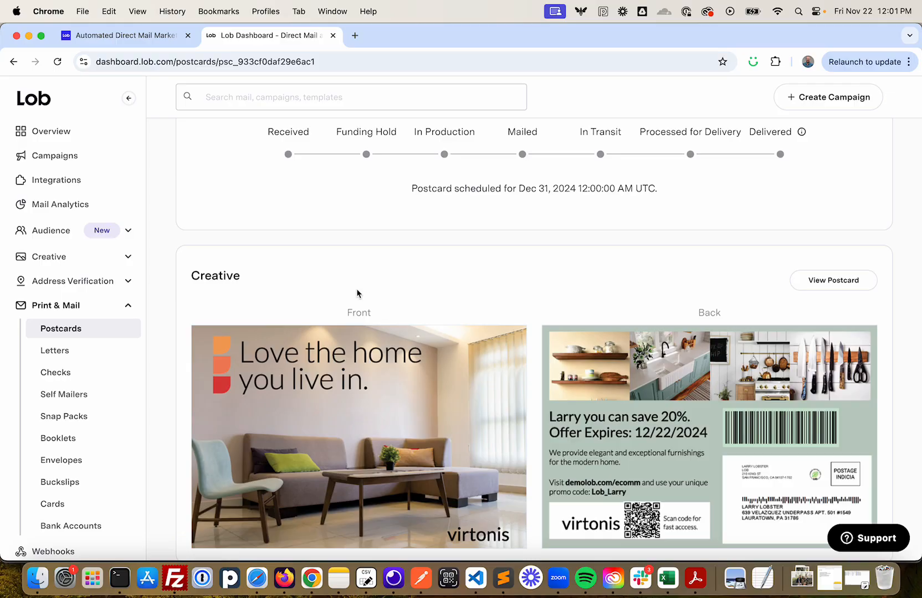
scroll(357, 293, up, 5)
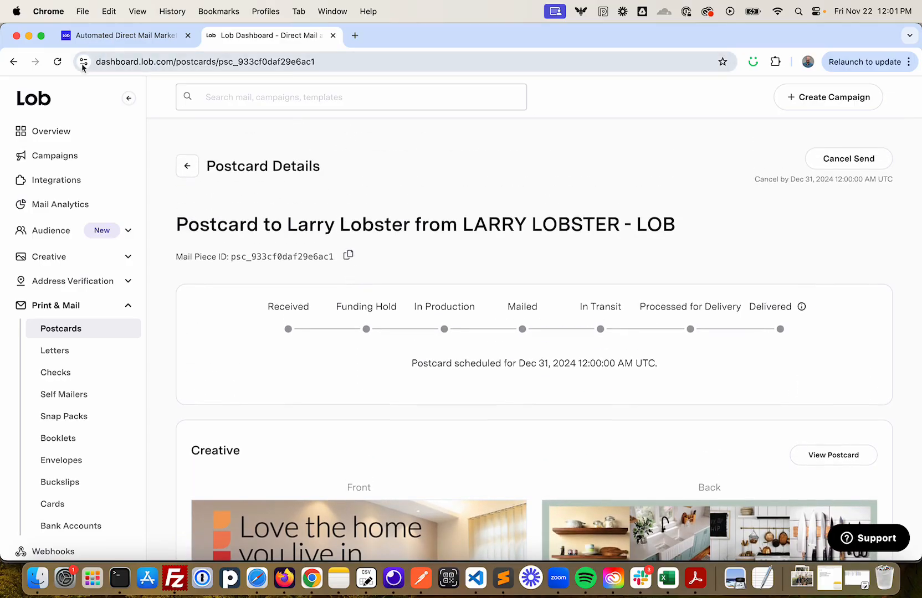
click(14, 62)
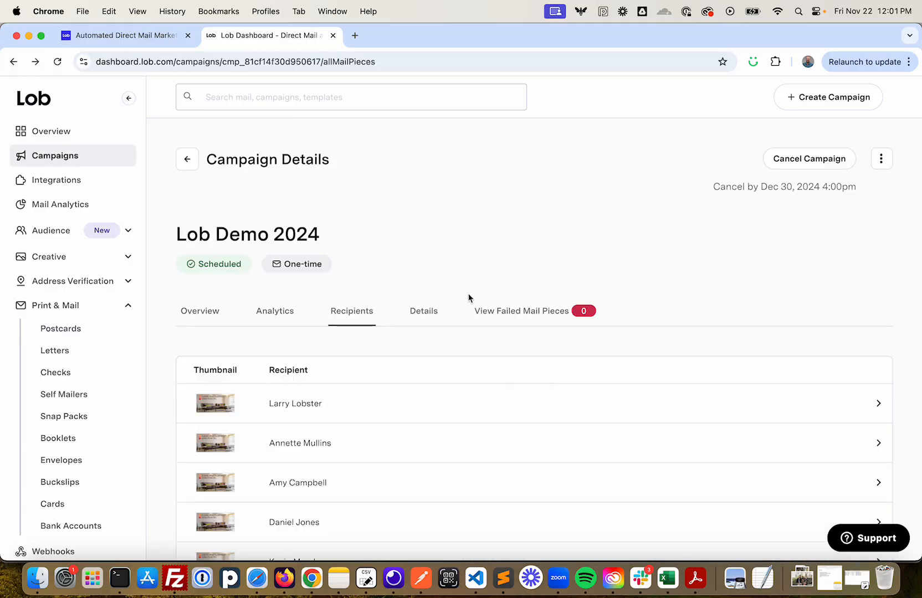
click(206, 312)
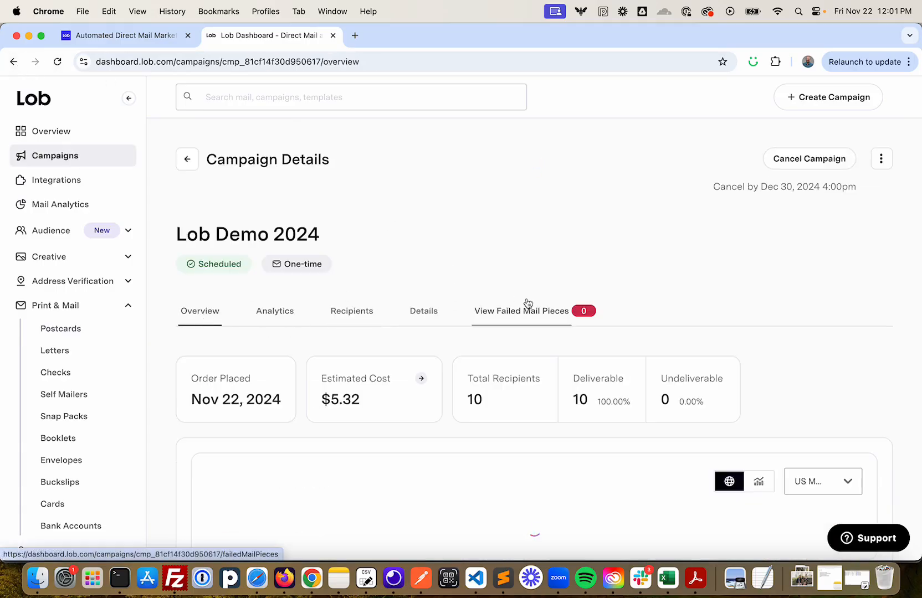